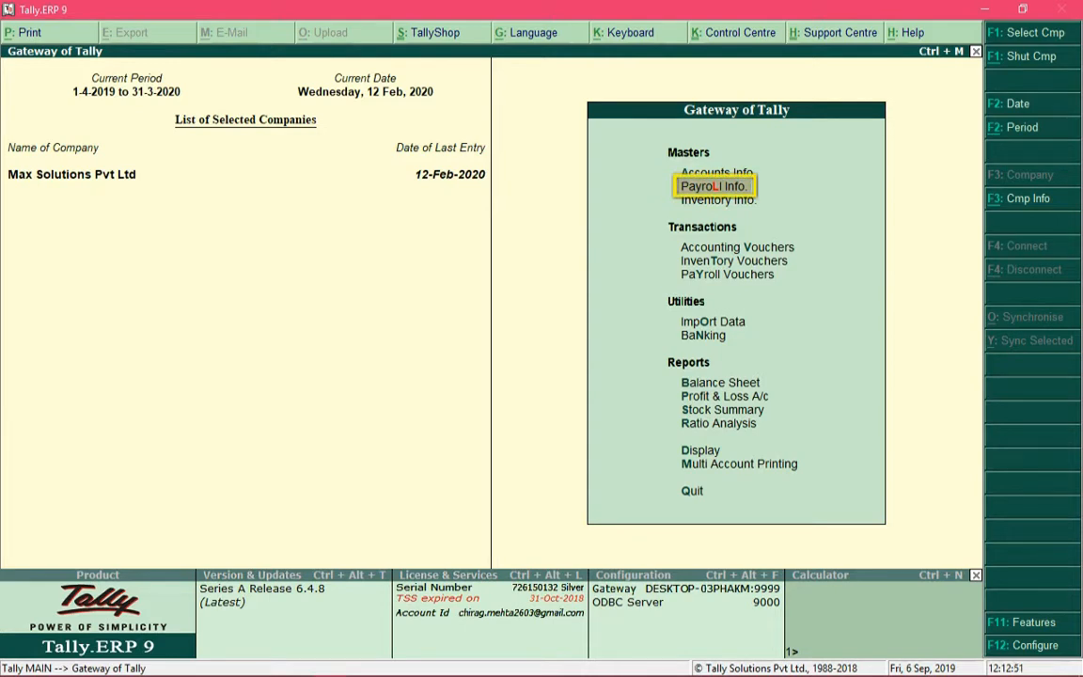
# - Create a simple payroll work unit with symbol Hrs, formal name Hours, UQC Not Applicable and 2 decimal places
pyautogui.press('Return')
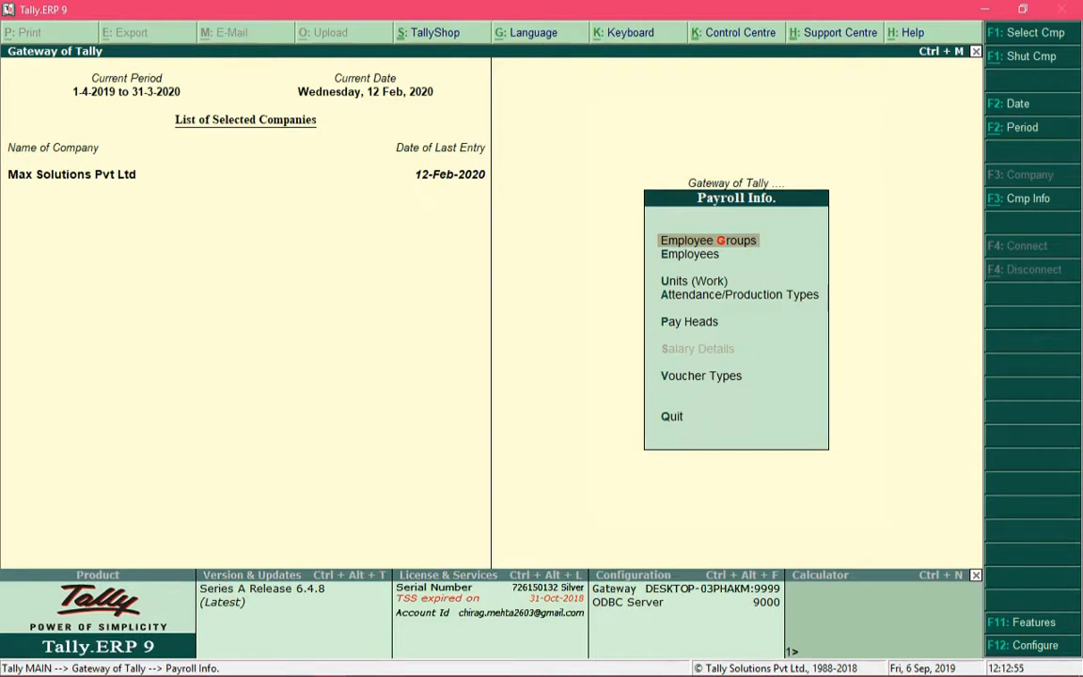
pyautogui.press('Down')
pyautogui.press('Down')
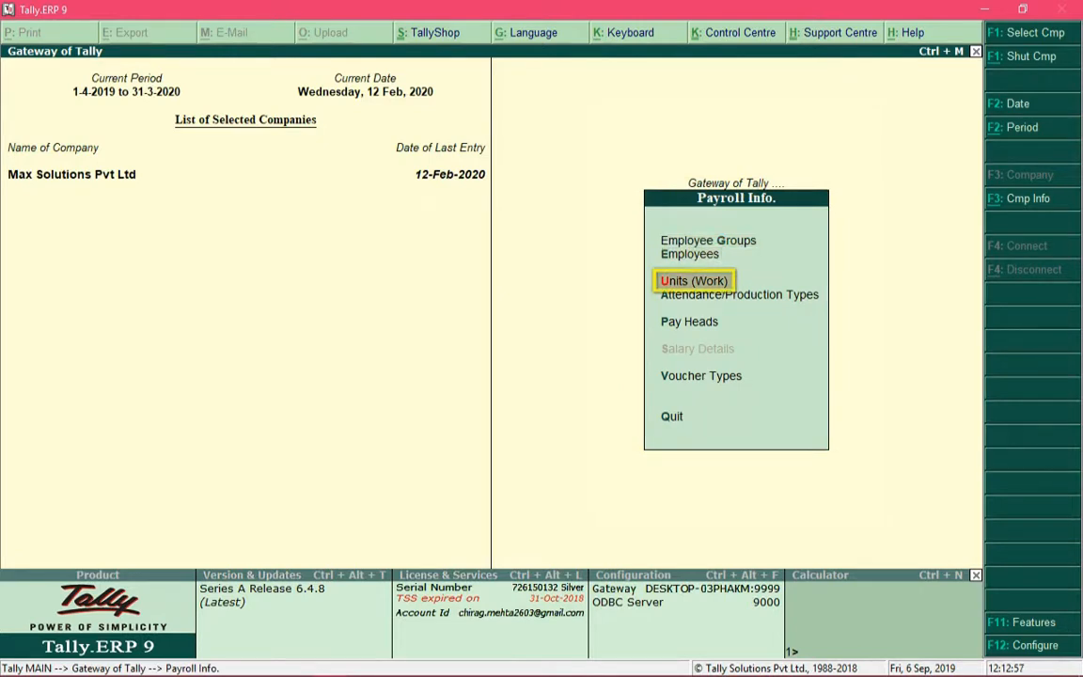
pyautogui.press('Return')
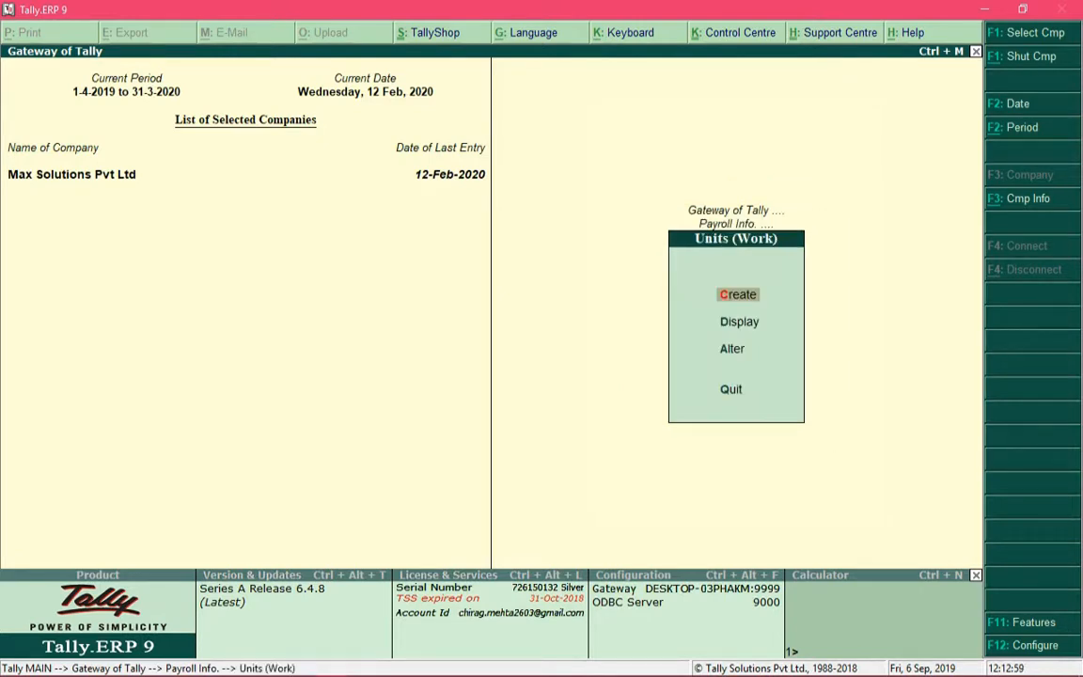
pyautogui.press('Return')
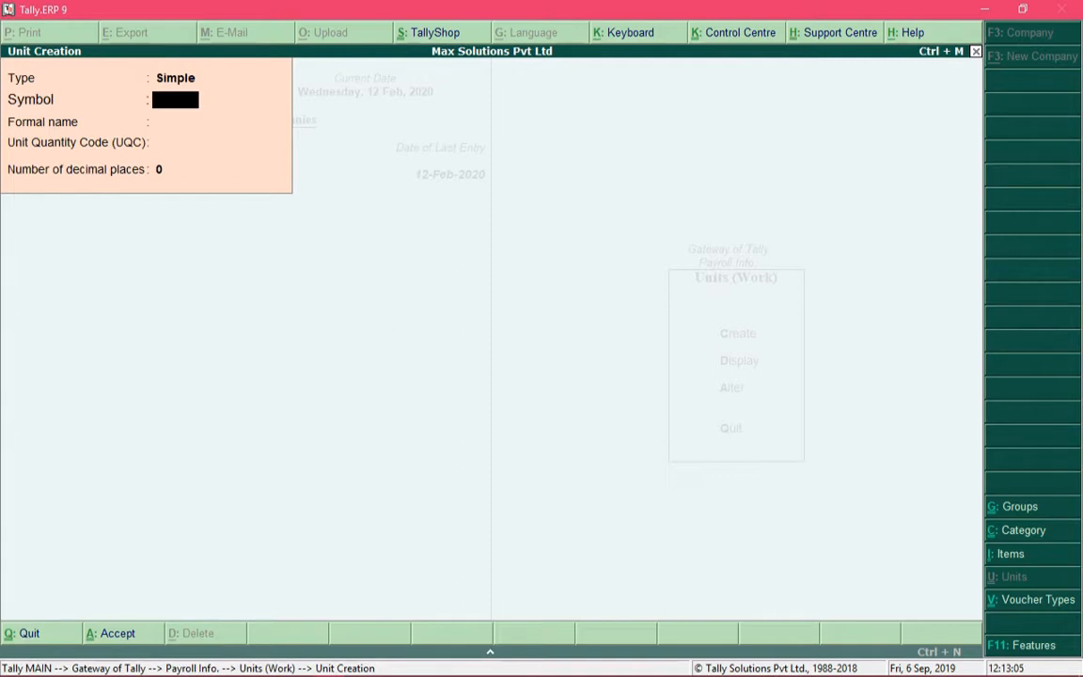
pyautogui.write('Hrs')
pyautogui.press('Return')
pyautogui.write('Hours')
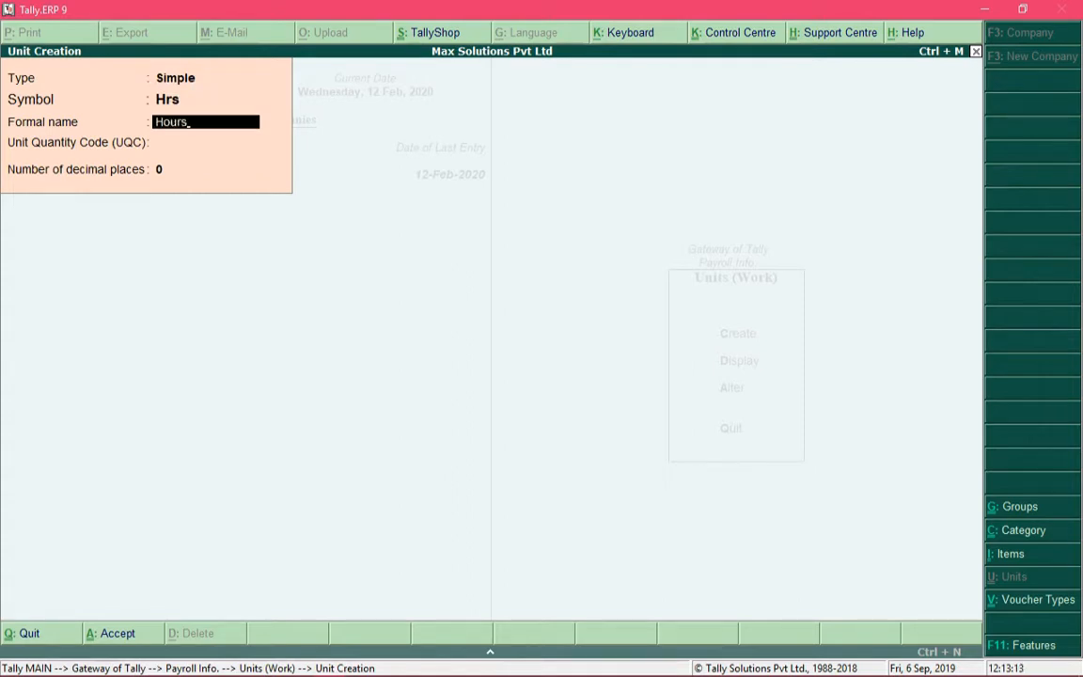
pyautogui.press('Return')
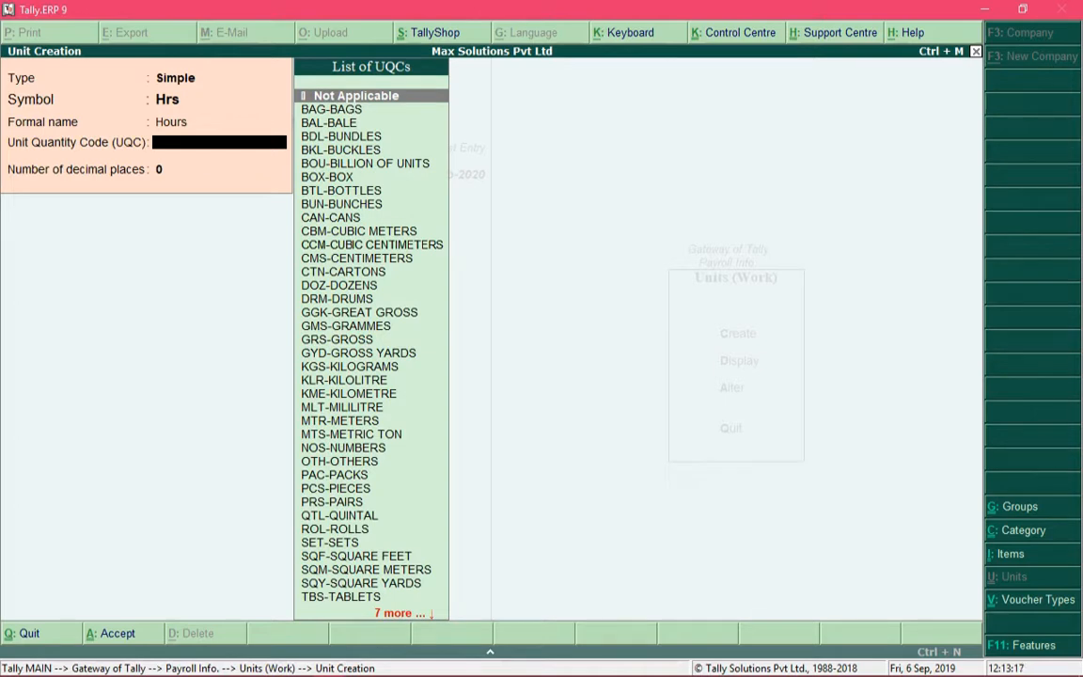
pyautogui.press('Return')
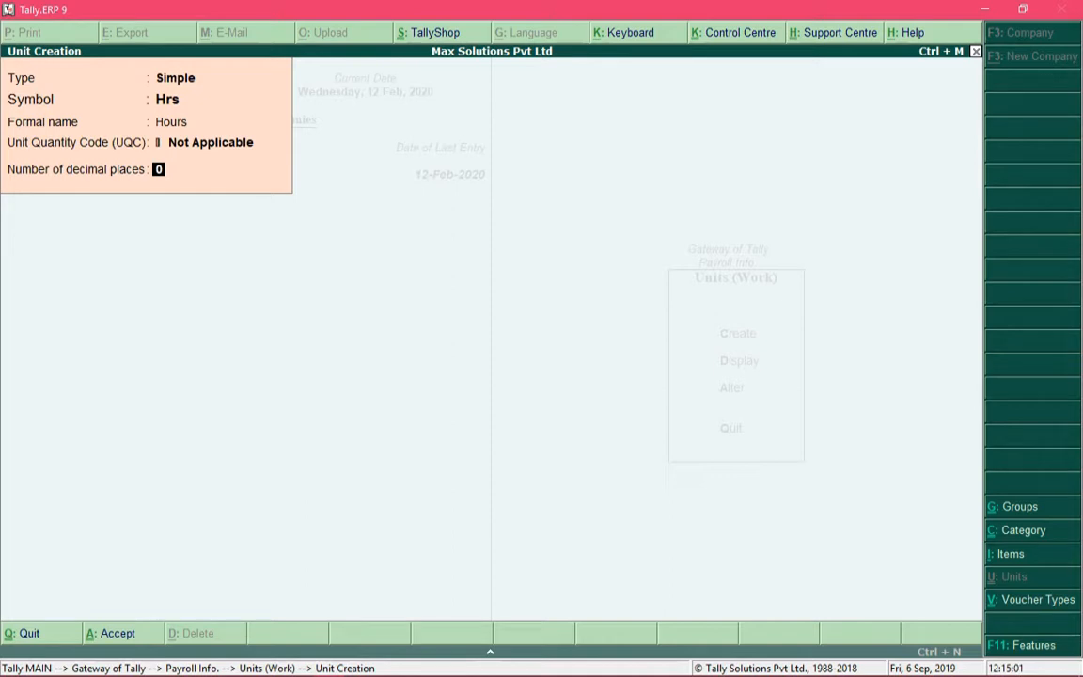
pyautogui.write('2')
pyautogui.hotkey('ctrl', 'a')
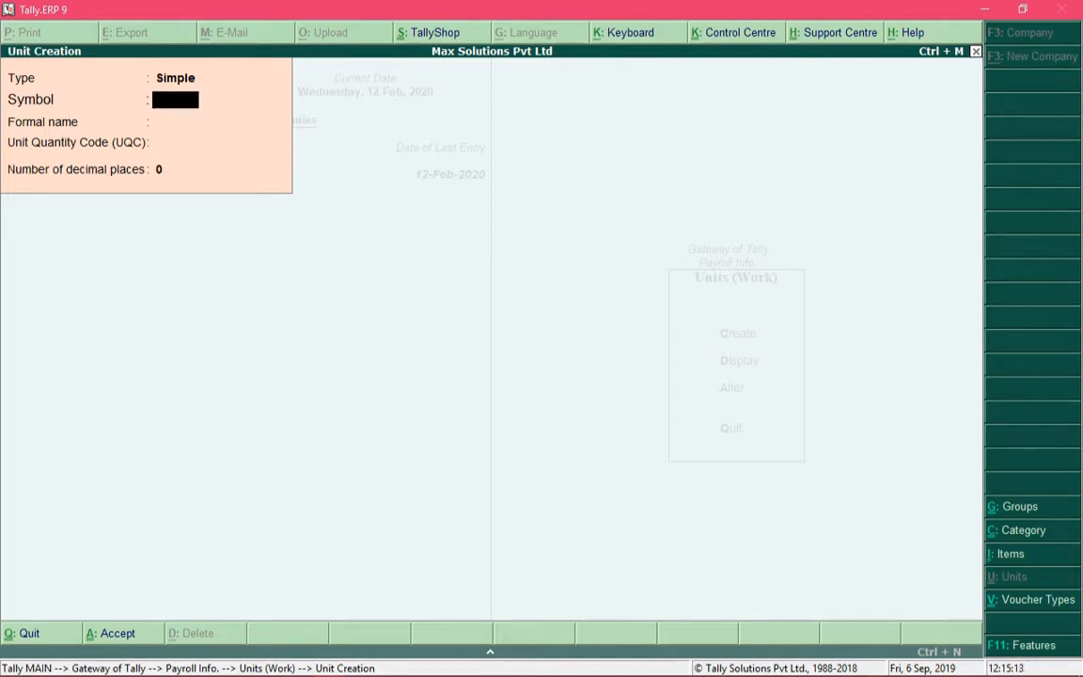
# - Create a simple work unit with symbol Min, formal name Minutes, UQC Not Applicable and 0 decimal places
pyautogui.write('Min')
pyautogui.press('Return')
pyautogui.write('Minu')
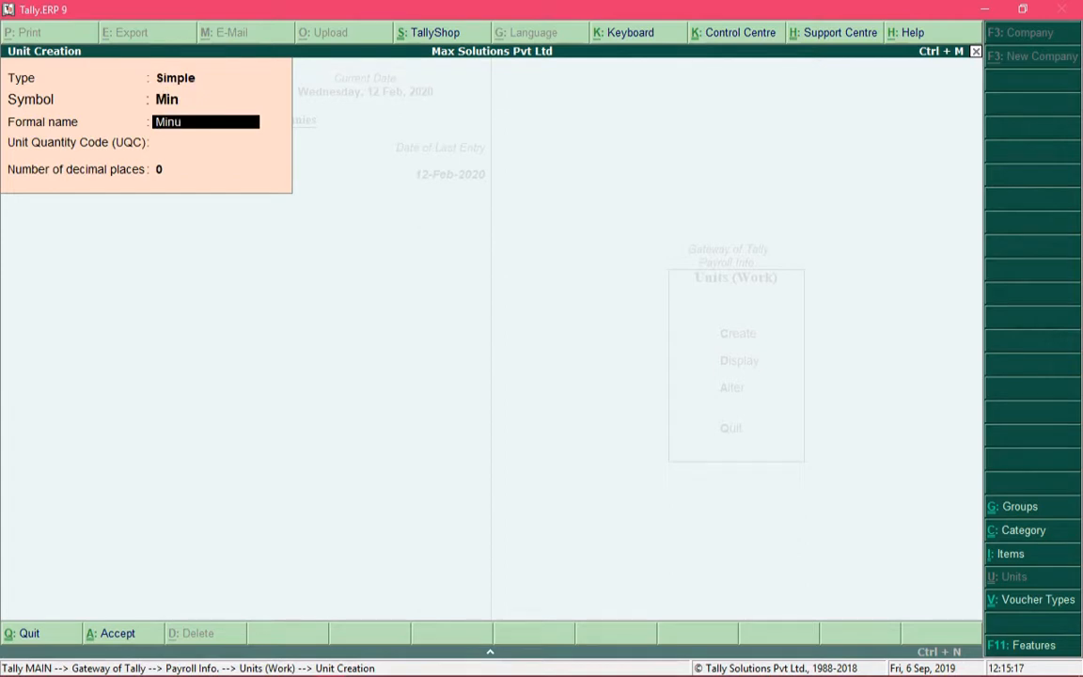
pyautogui.write('tes')
pyautogui.press('Return')
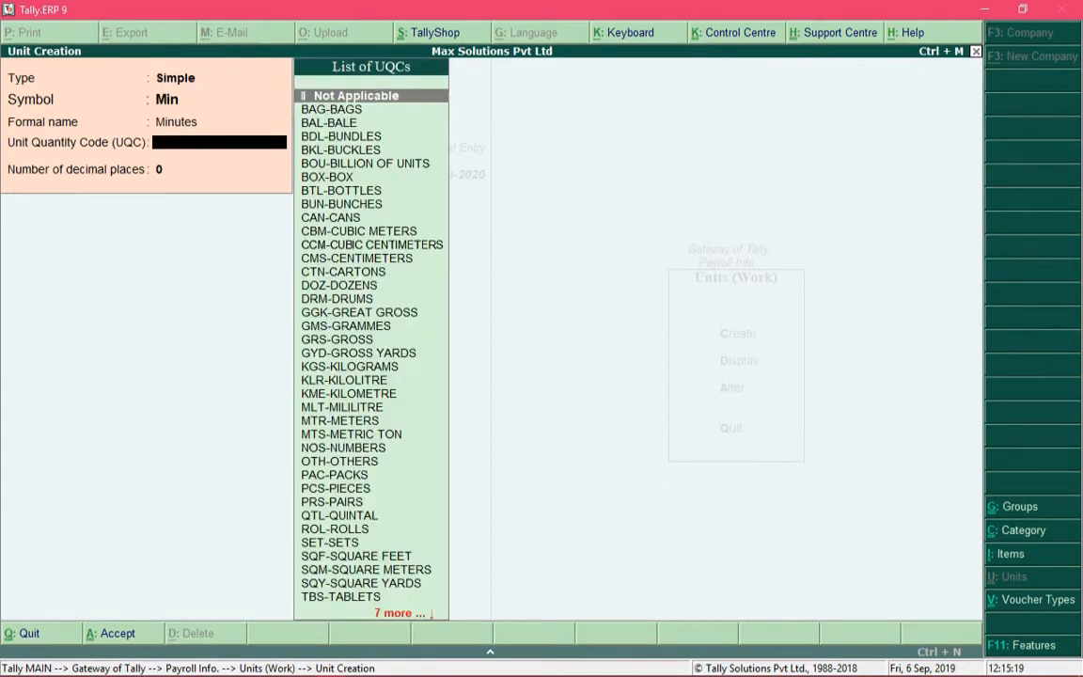
pyautogui.press('Return')
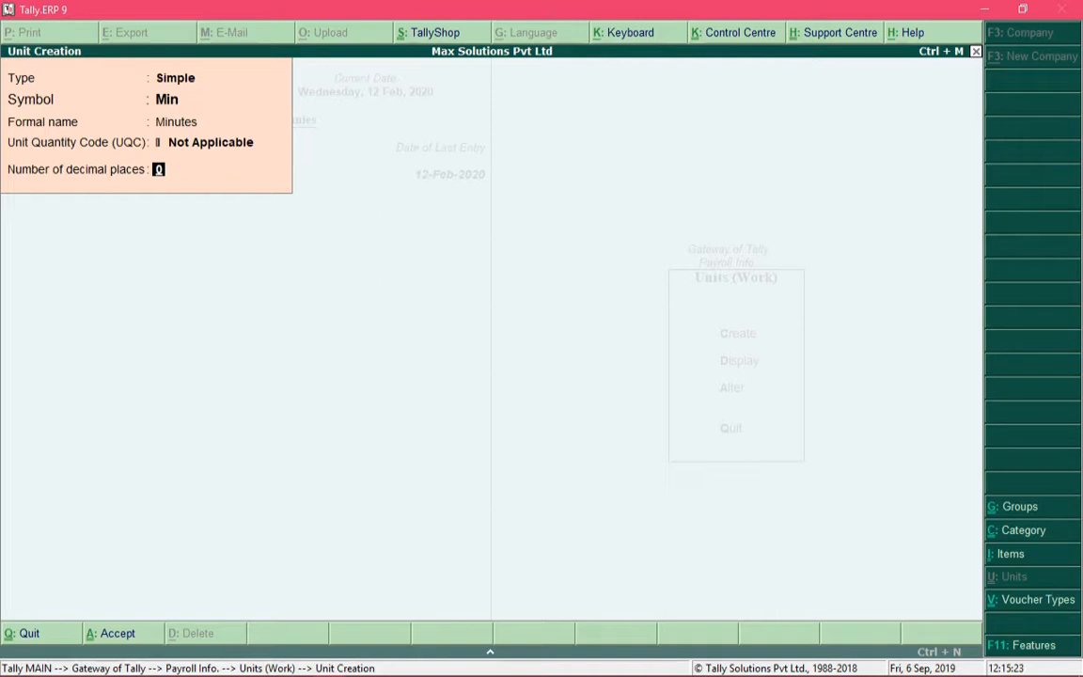
pyautogui.press('Return')
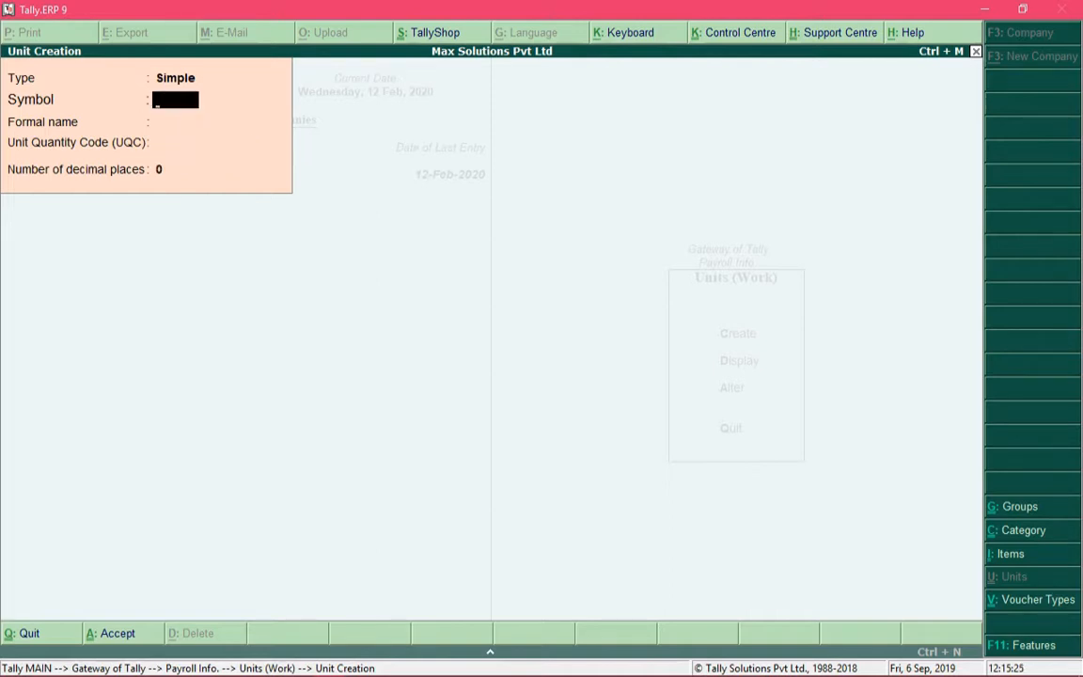
# - Create a compound work unit defined as Hrs of 60 Min and return to Payroll Info
pyautogui.press('BackSpace')
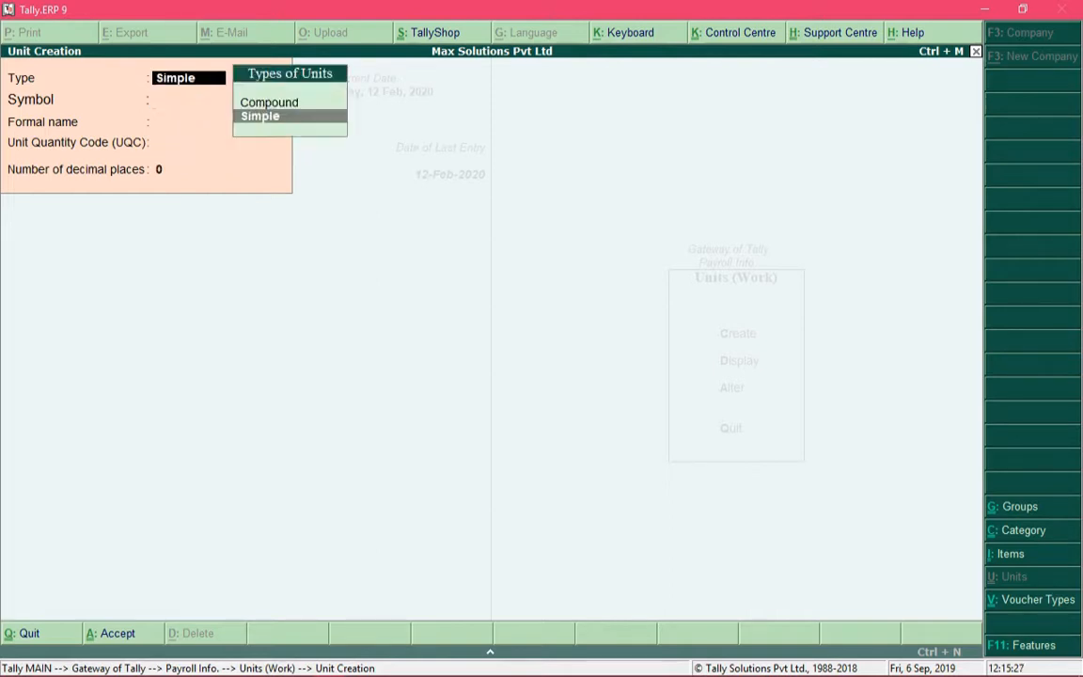
pyautogui.press('Up')
pyautogui.press('Return')
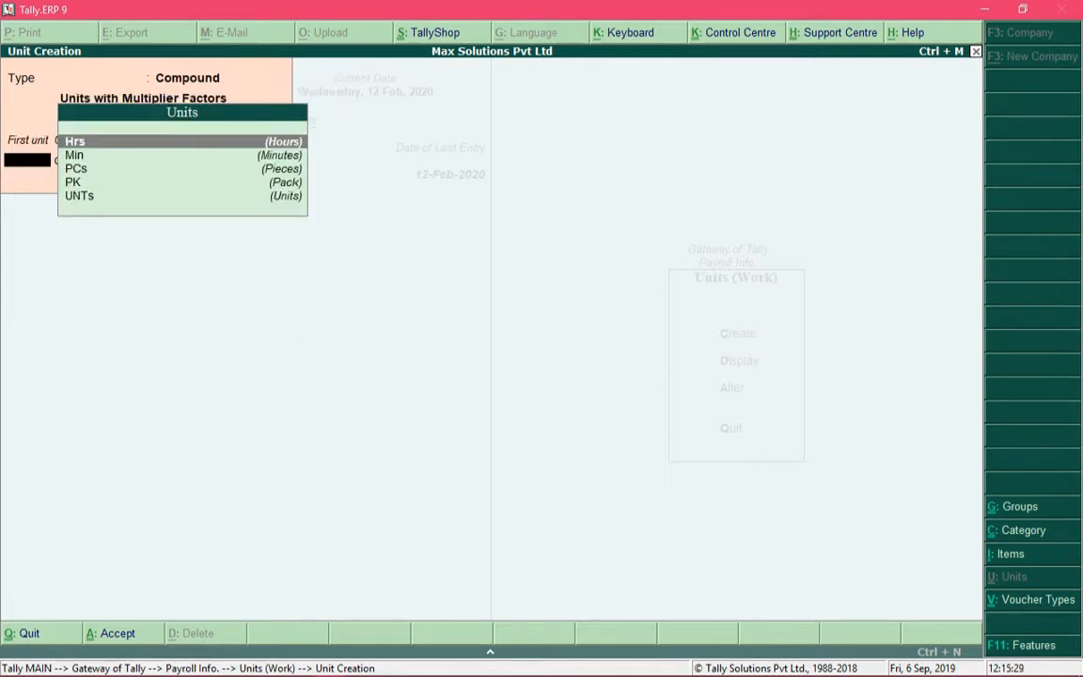
pyautogui.press('Return')
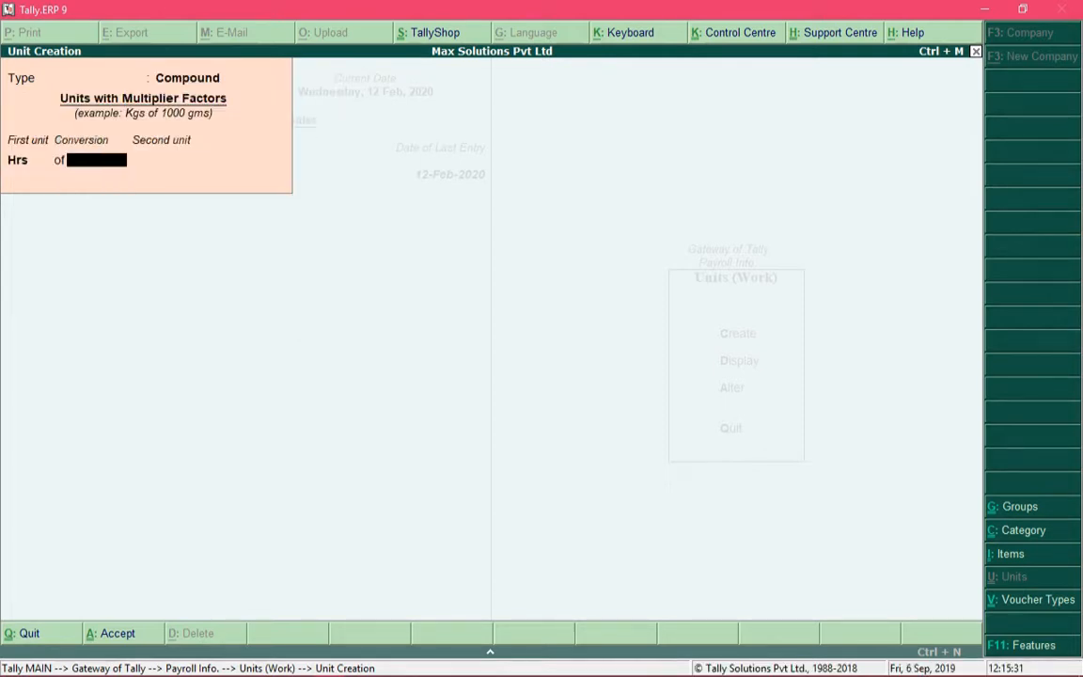
pyautogui.write('60')
pyautogui.press('Return')
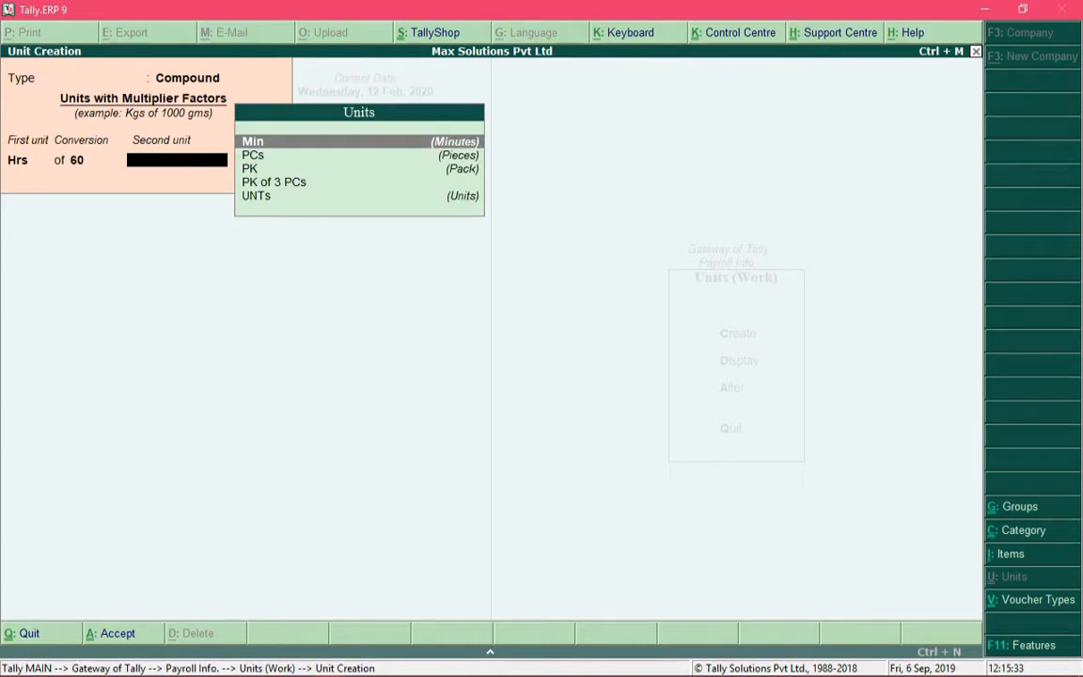
pyautogui.press('Return')
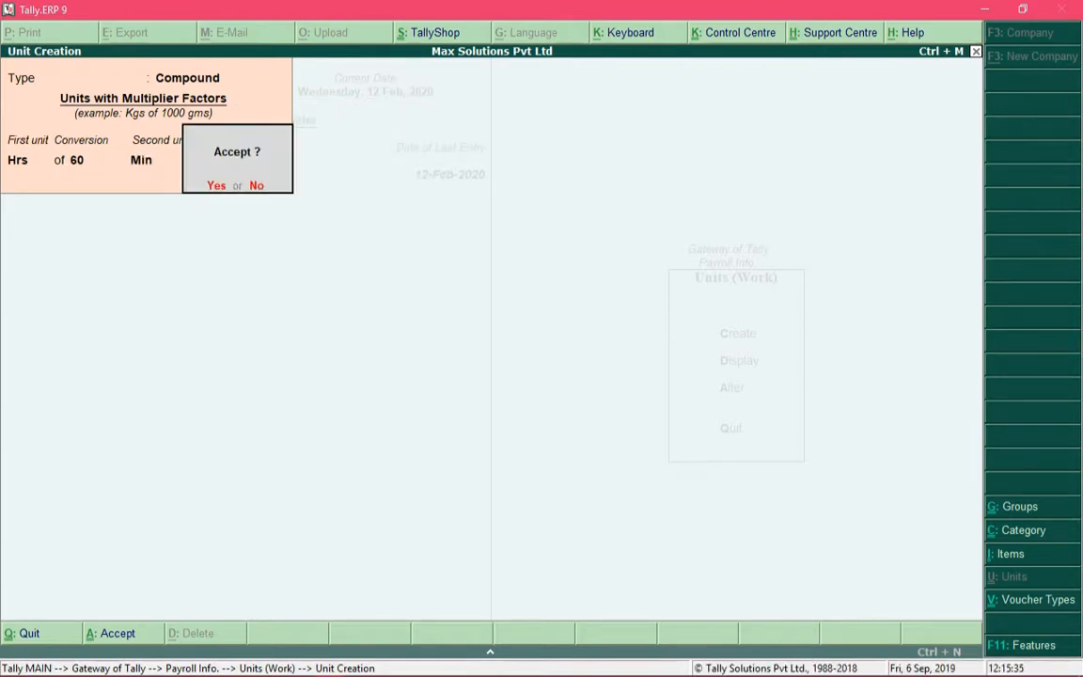
pyautogui.press('n')
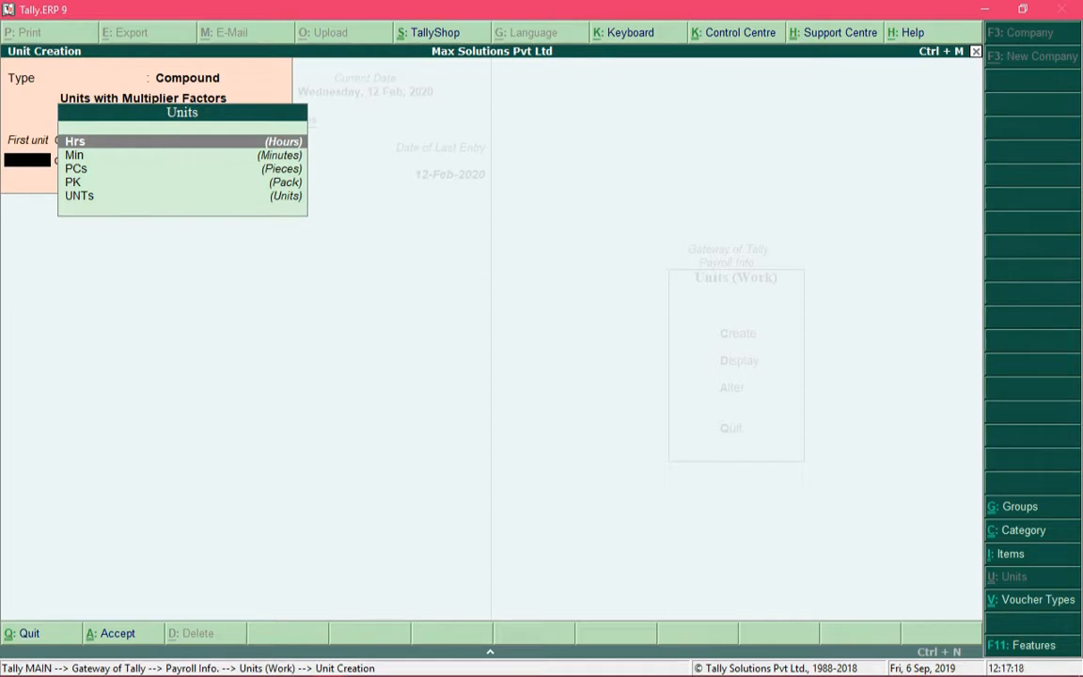
pyautogui.press('Escape')
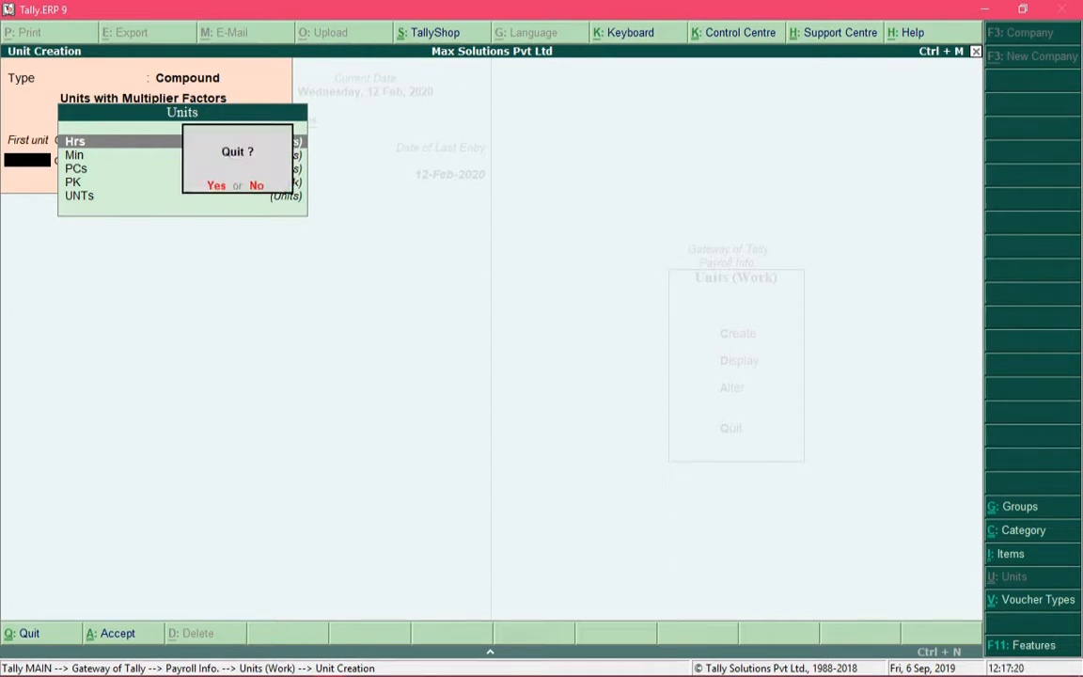
pyautogui.press('Return')
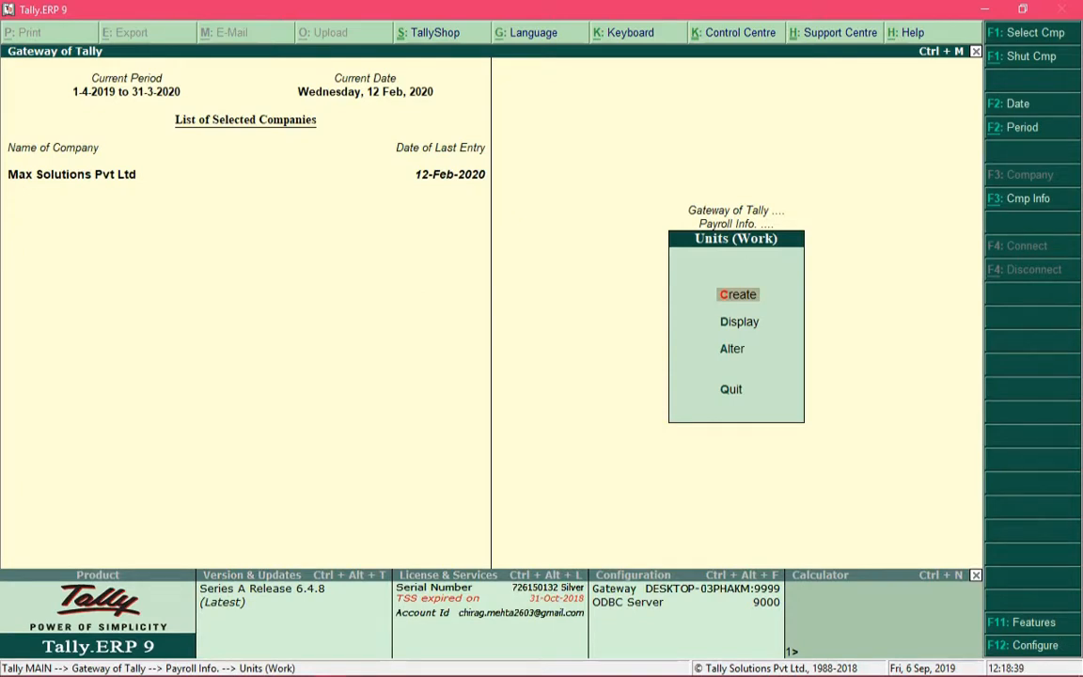
pyautogui.press('Escape')
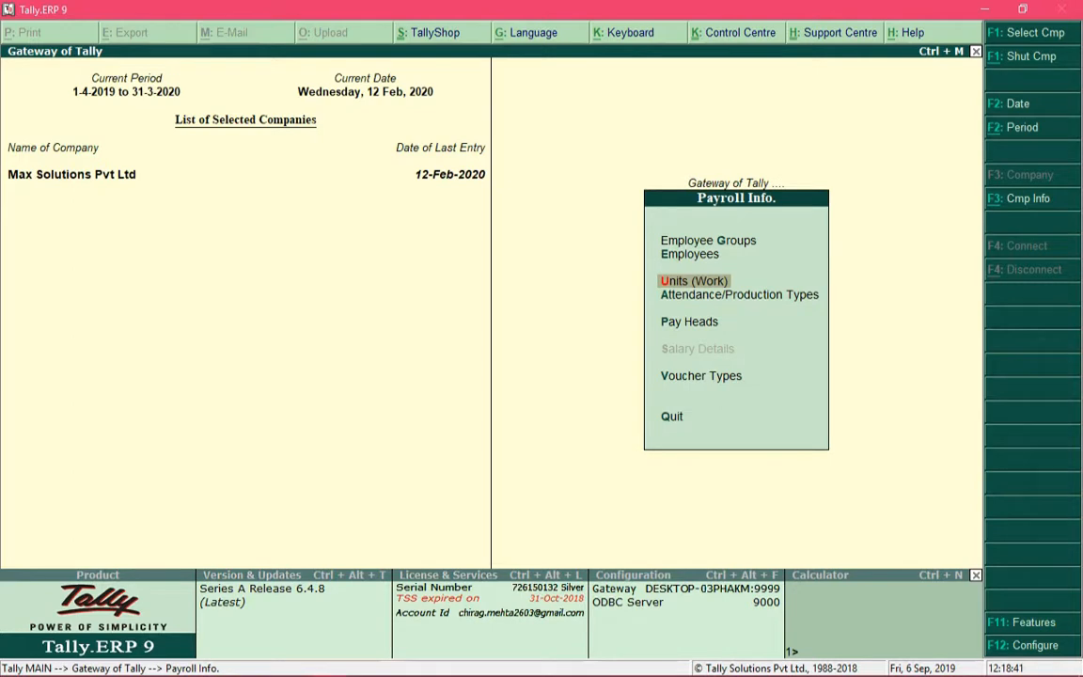
# - Create an attendance/production type named Present under Primary with attendance type Attendance / Leave with Pay
pyautogui.press('Down')
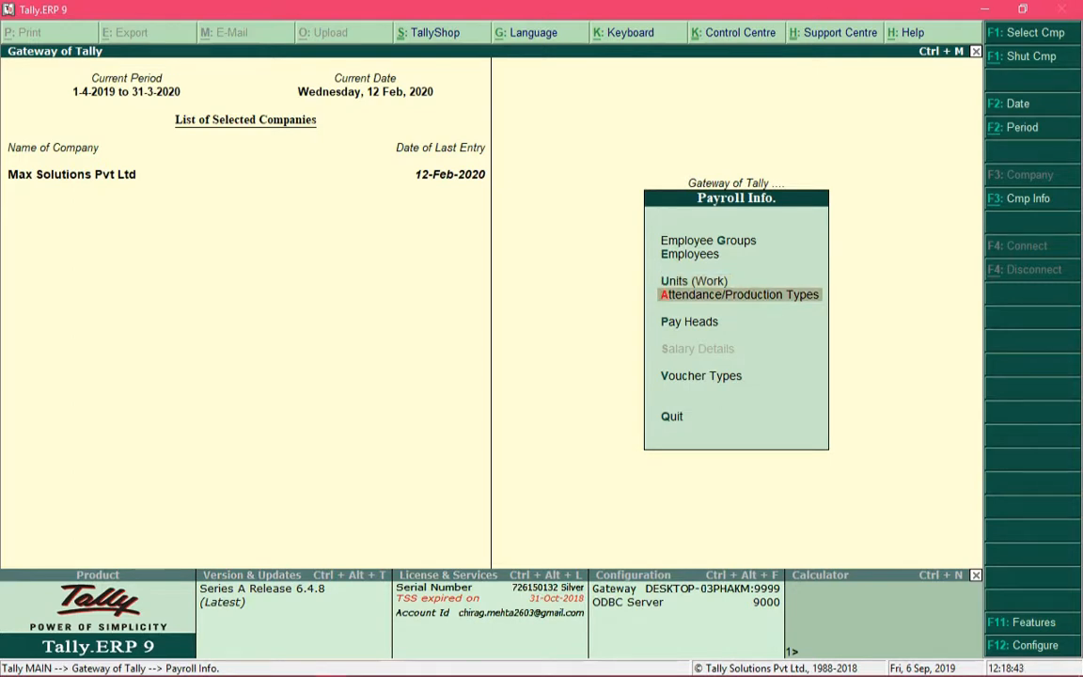
pyautogui.press('Return')
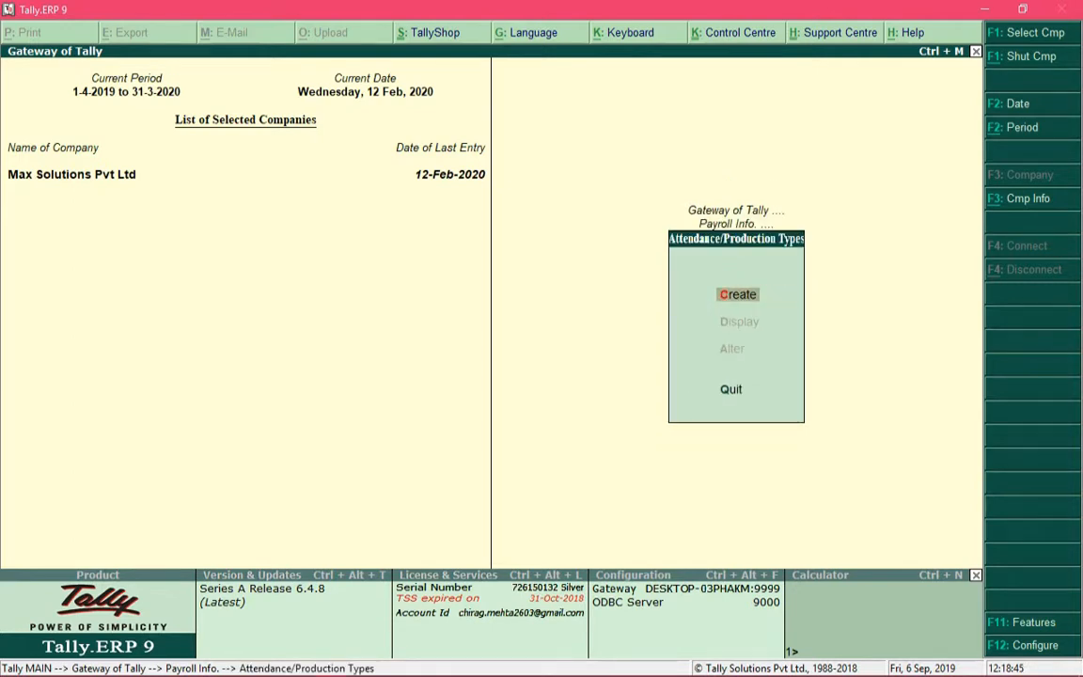
pyautogui.press('Return')
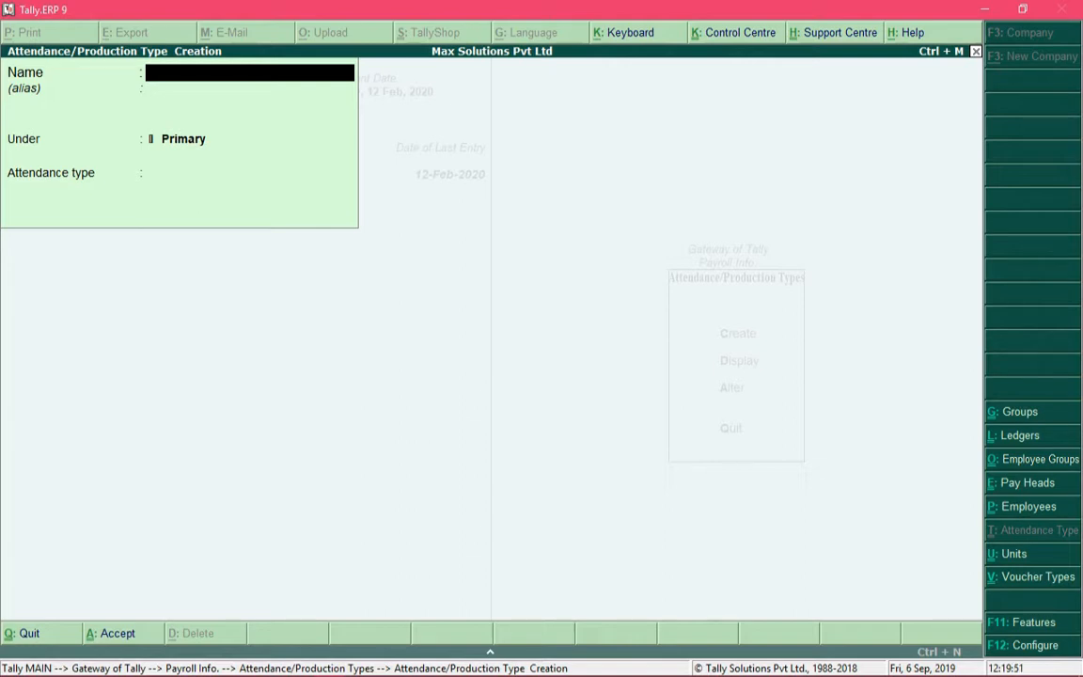
pyautogui.write('Present')
pyautogui.press('Return')
pyautogui.press('Return')
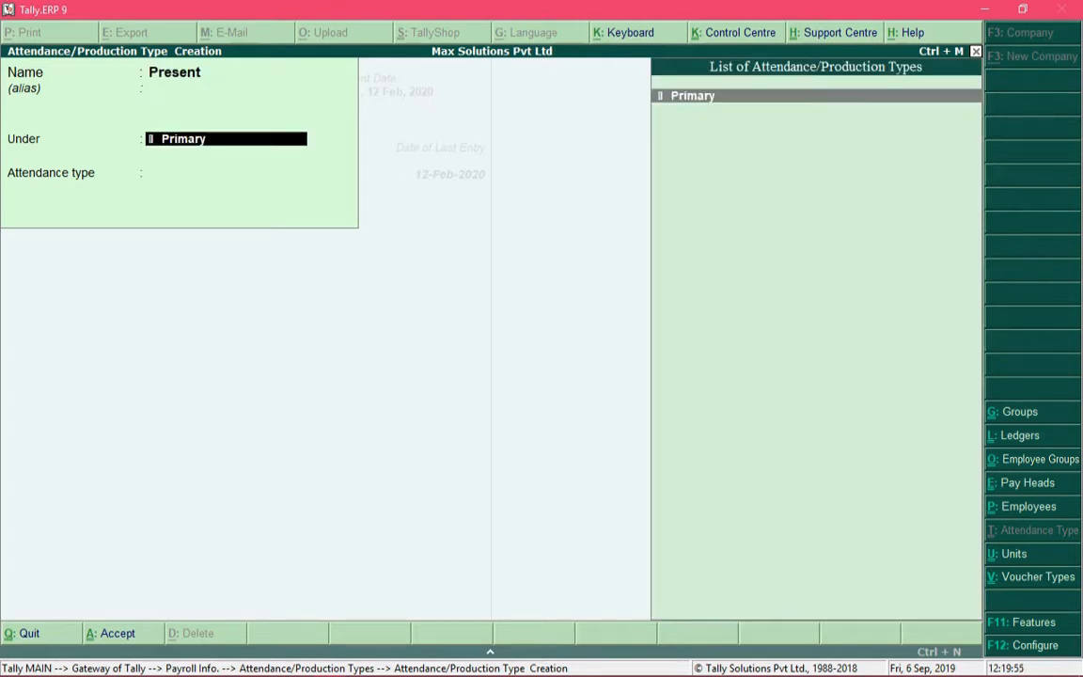
pyautogui.press('Return')
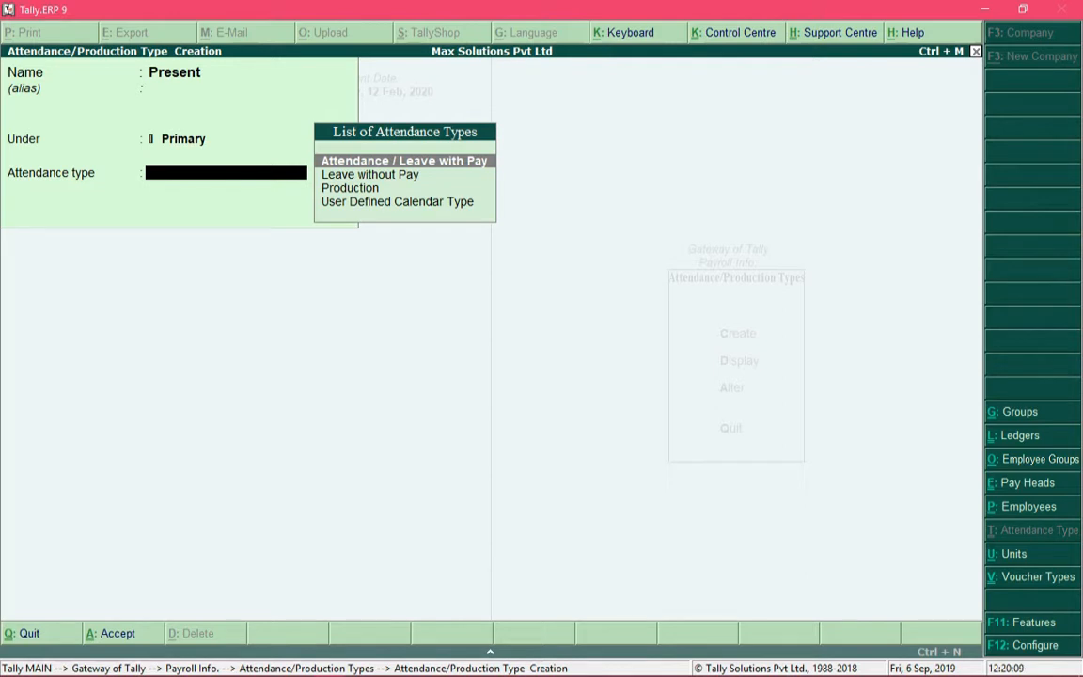
pyautogui.press('Return')
pyautogui.press('Return')
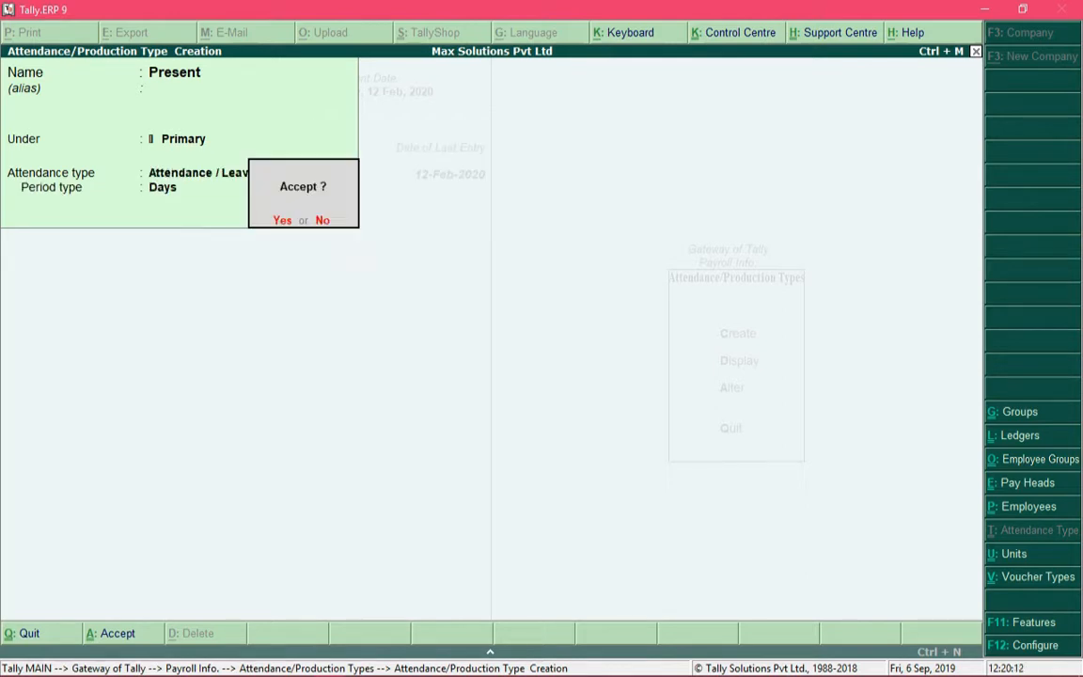
pyautogui.press('Return')
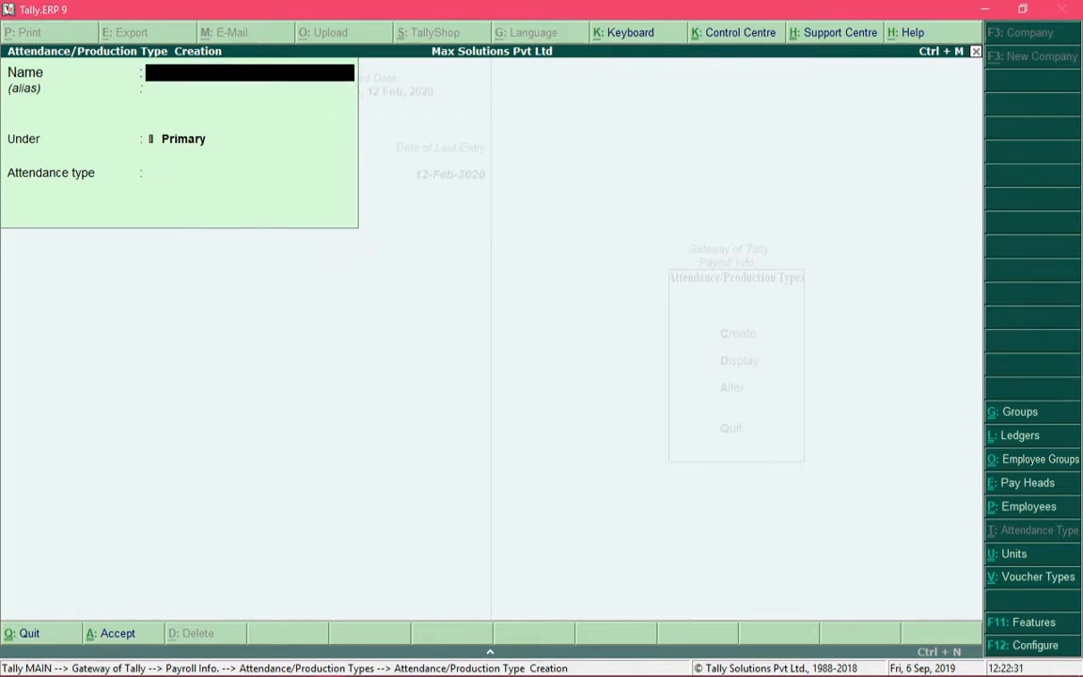
# - Create an attendance/production type named Absent under Primary with attendance type Leave without Pay
pyautogui.write('Absent')
pyautogui.press('Return')
pyautogui.press('Return')
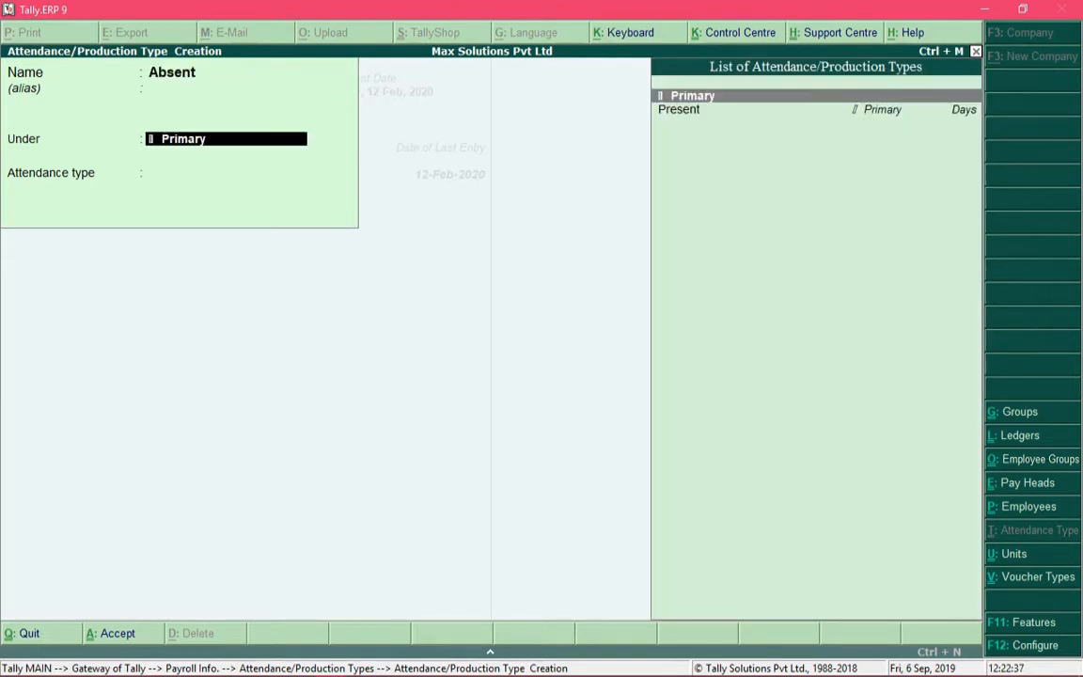
pyautogui.press('Return')
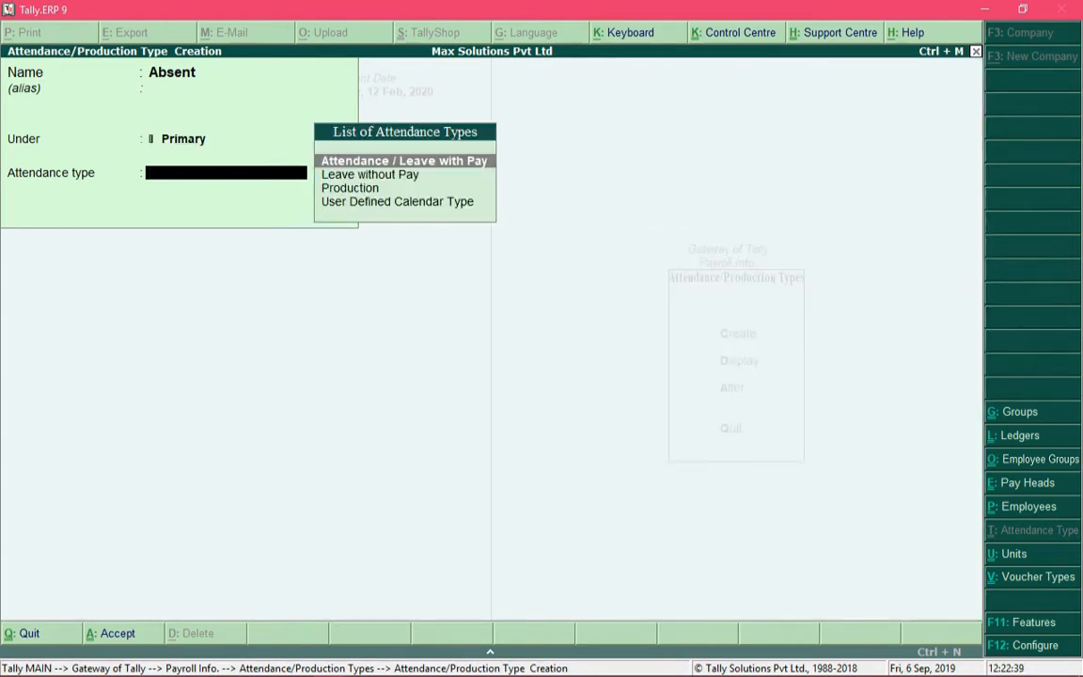
pyautogui.press('Down')
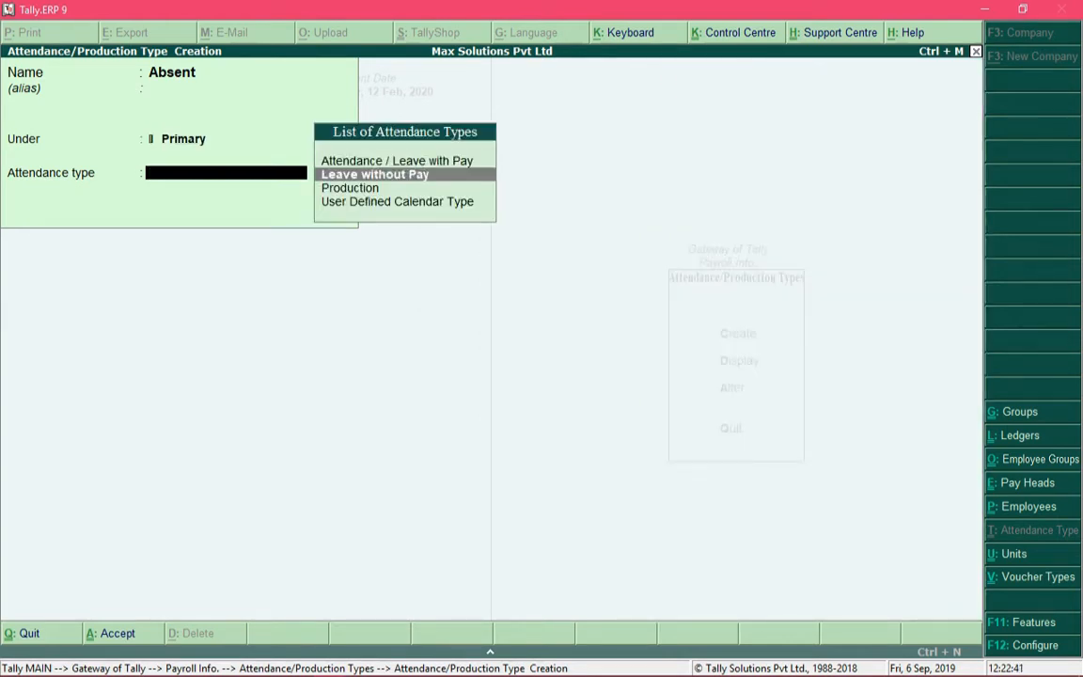
pyautogui.press('Return')
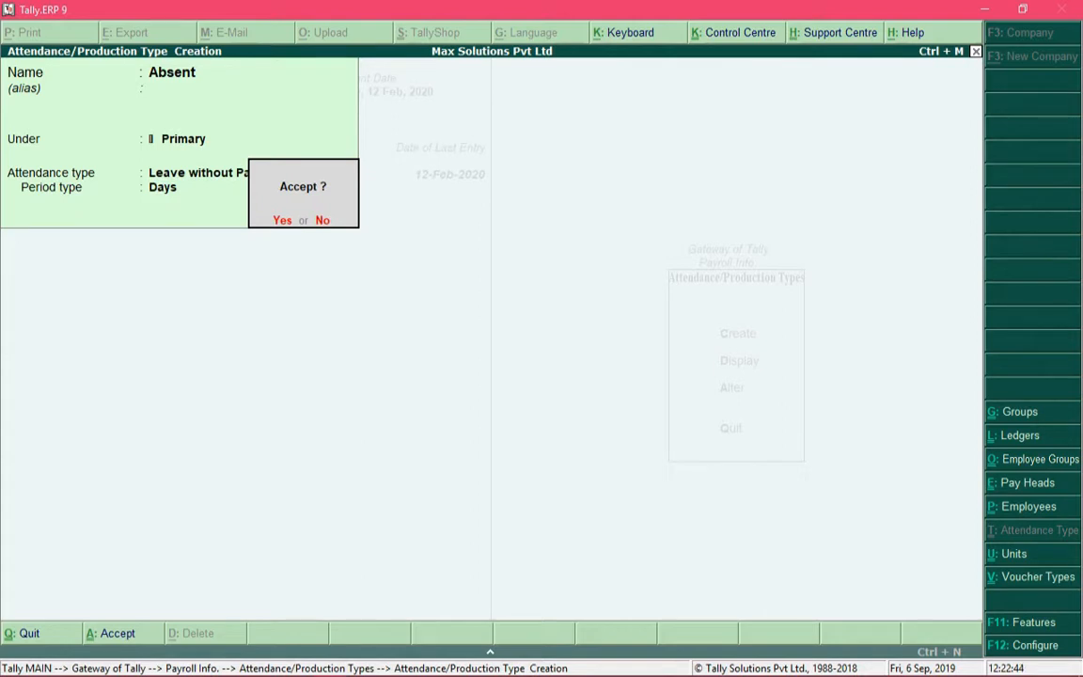
pyautogui.press('y')
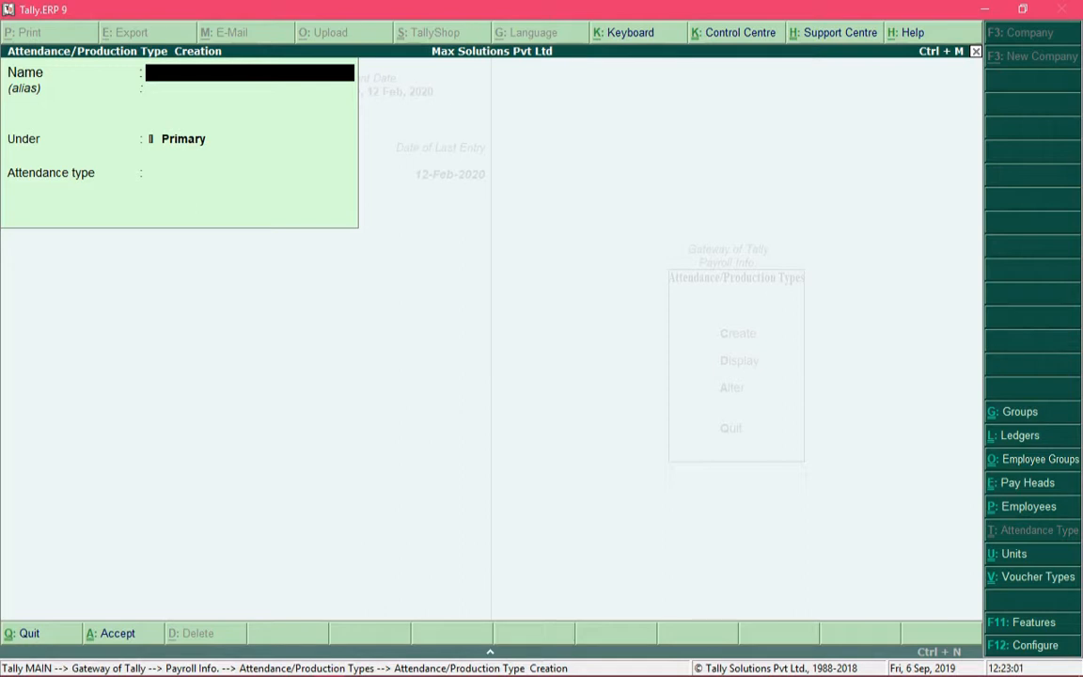
# - Create an attendance/production type named Overtime under Primary with attendance type Production and unit Hrs of 60 Min
pyautogui.write('Overtime')
pyautogui.press('Return')
pyautogui.press('Return')
pyautogui.press('Return')
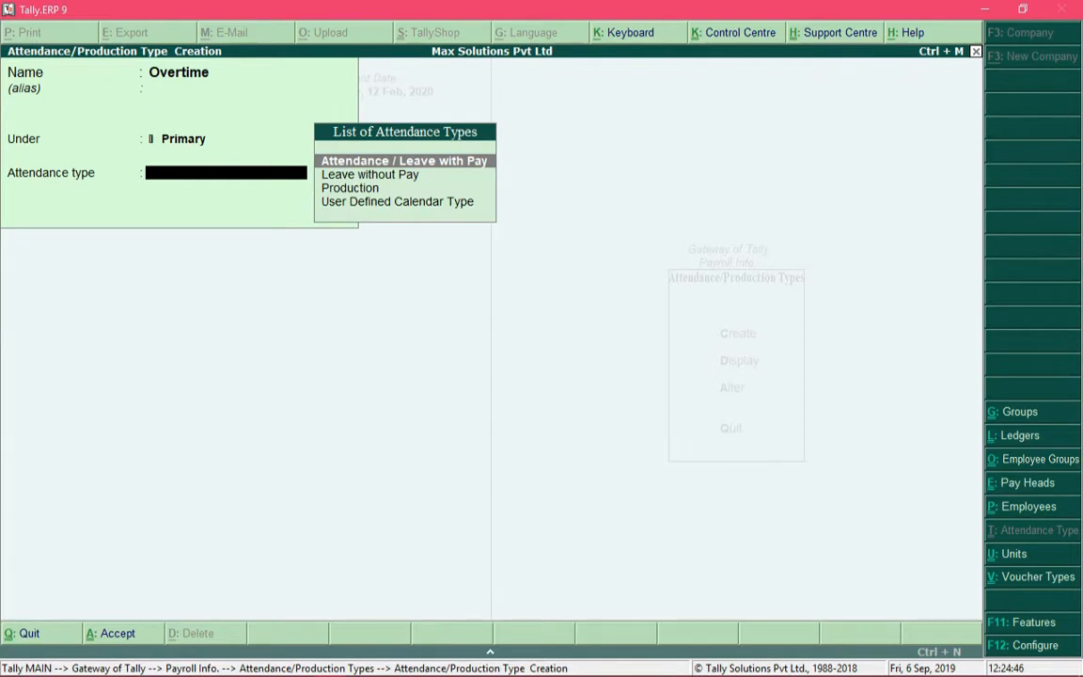
pyautogui.press('Down')
pyautogui.press('Down')
pyautogui.press('Return')
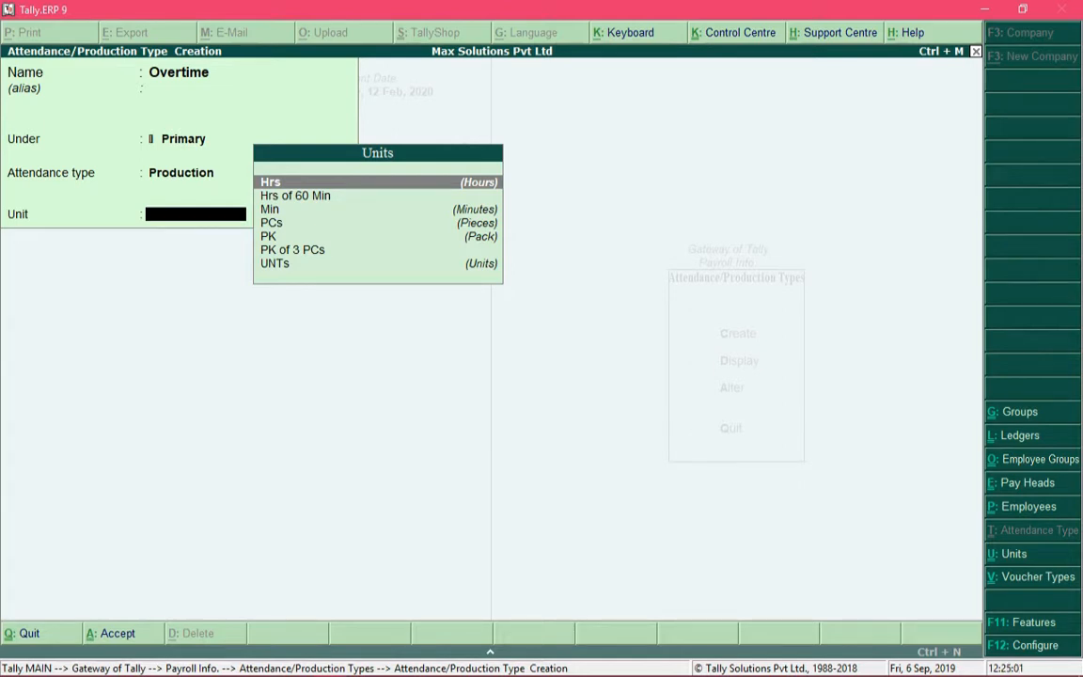
pyautogui.press('Down')
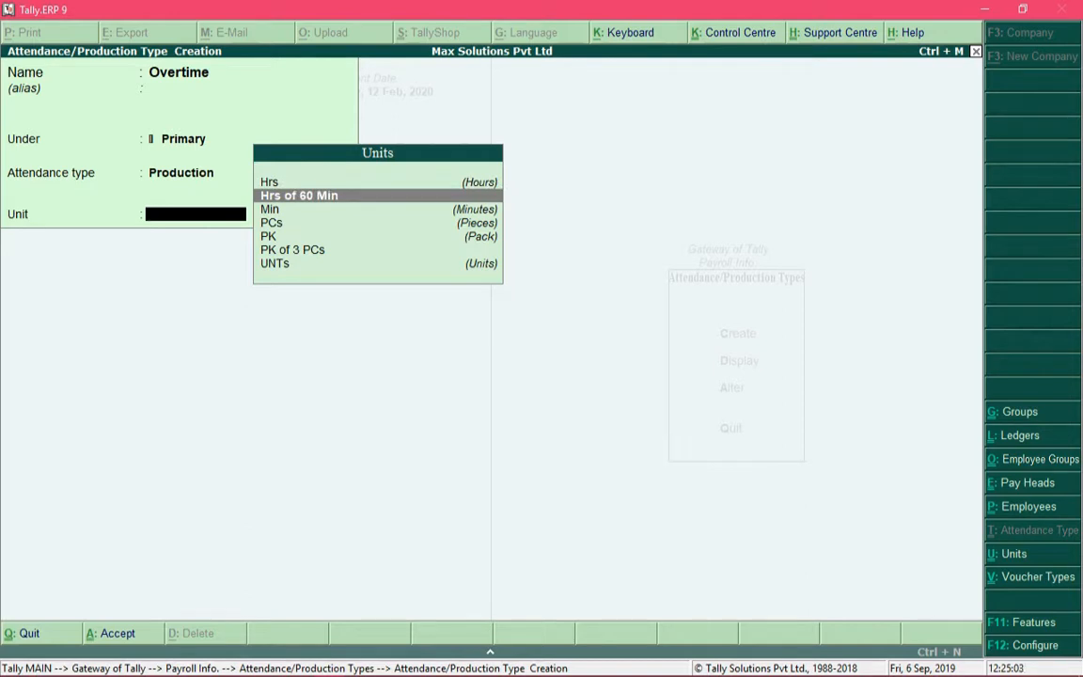
pyautogui.press('Return')
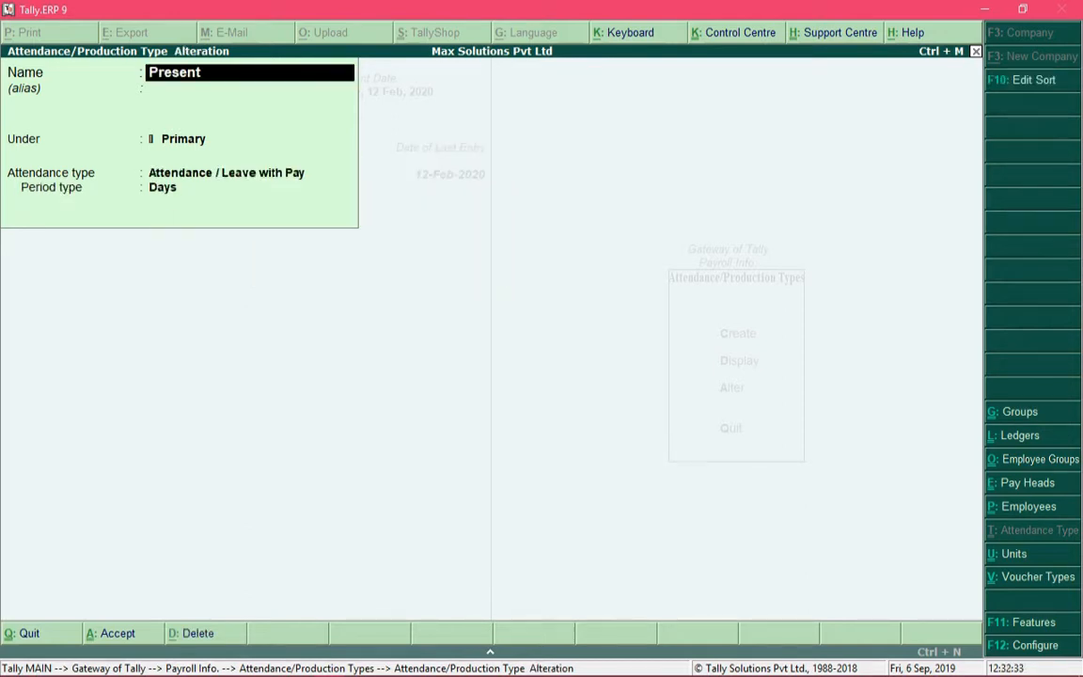
# - Review the Under group and attendance type options of the existing Present attendance/production type
pyautogui.press('Return')
pyautogui.press('Return')
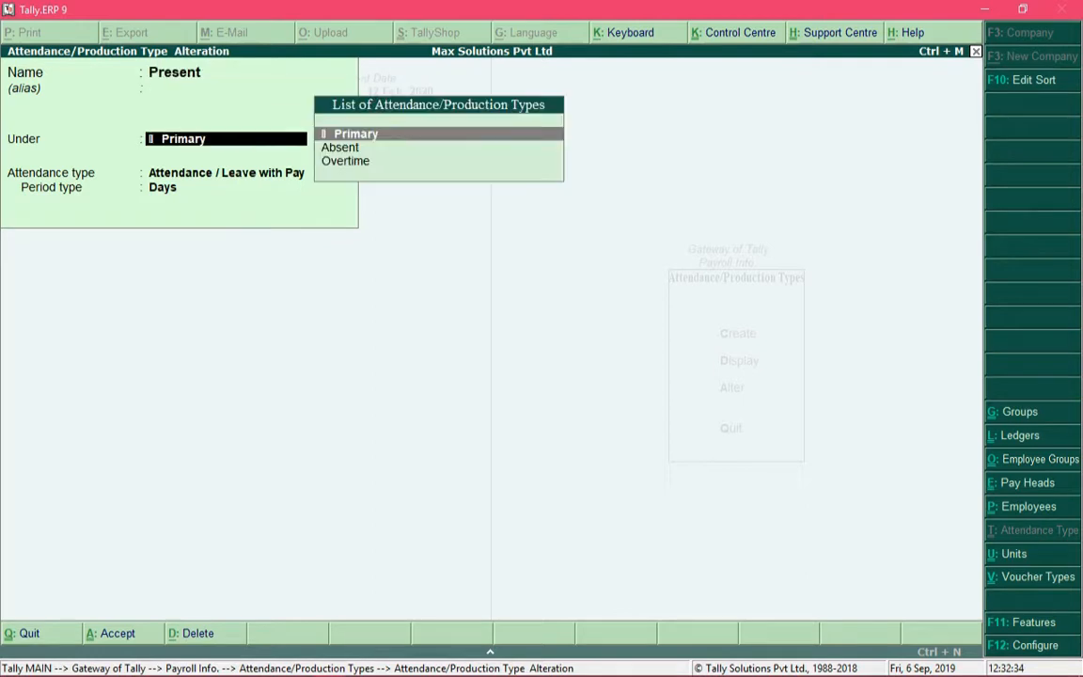
pyautogui.press('Return')
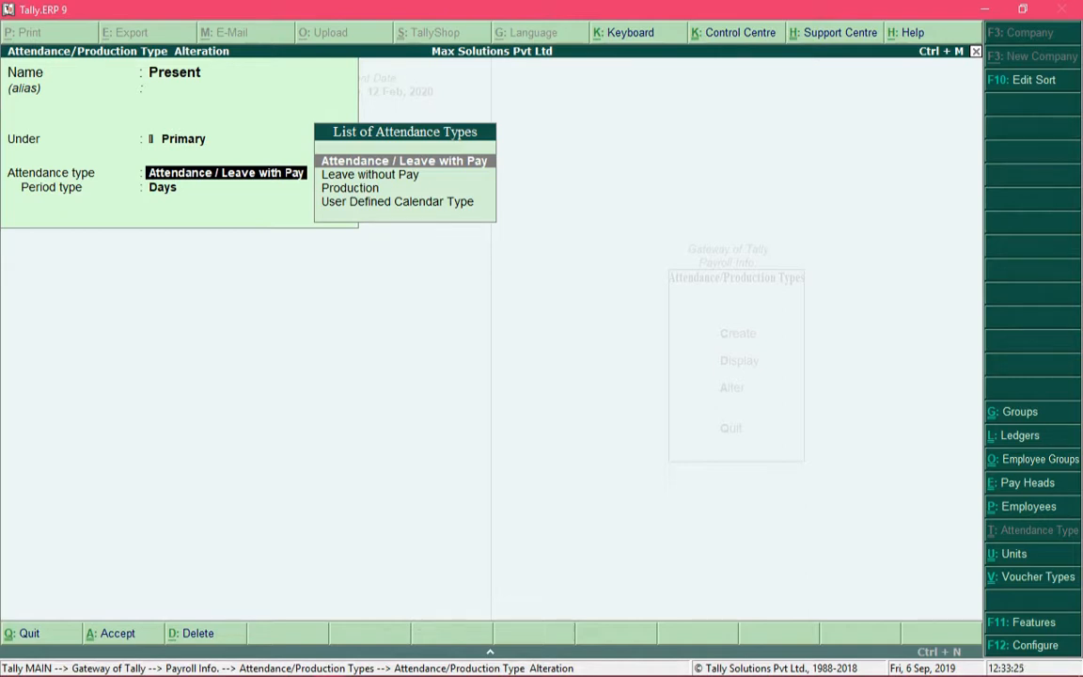
pyautogui.press('Down')
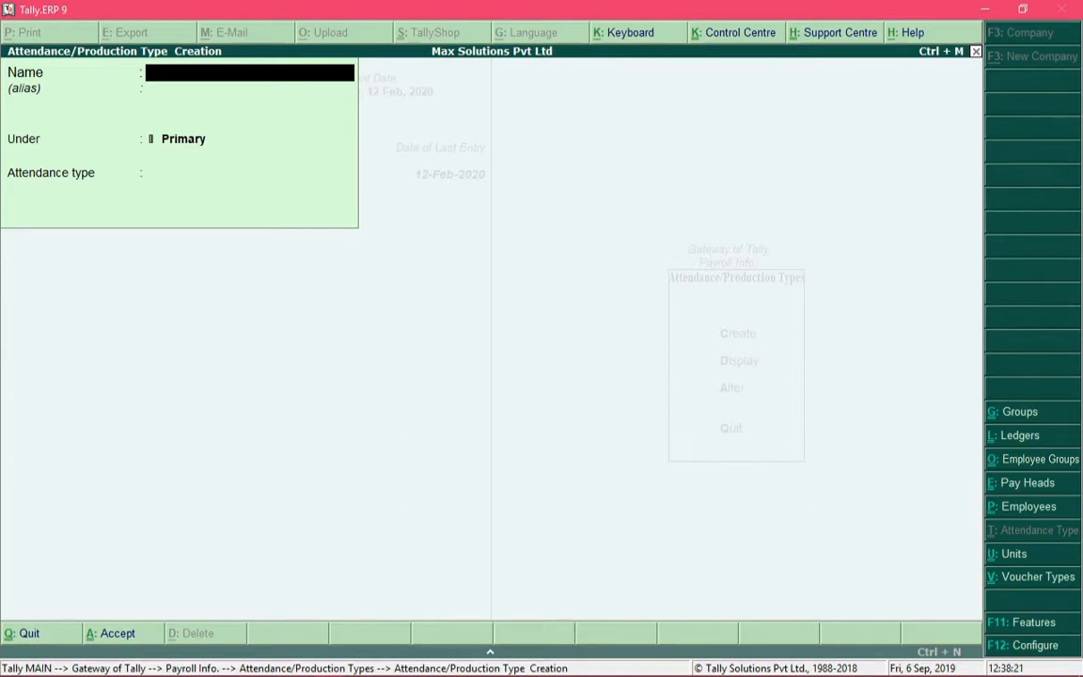
# - Leave the attendance/production types and start a new pay head named Basic with no alias
pyautogui.press('Escape')
pyautogui.press('Return')
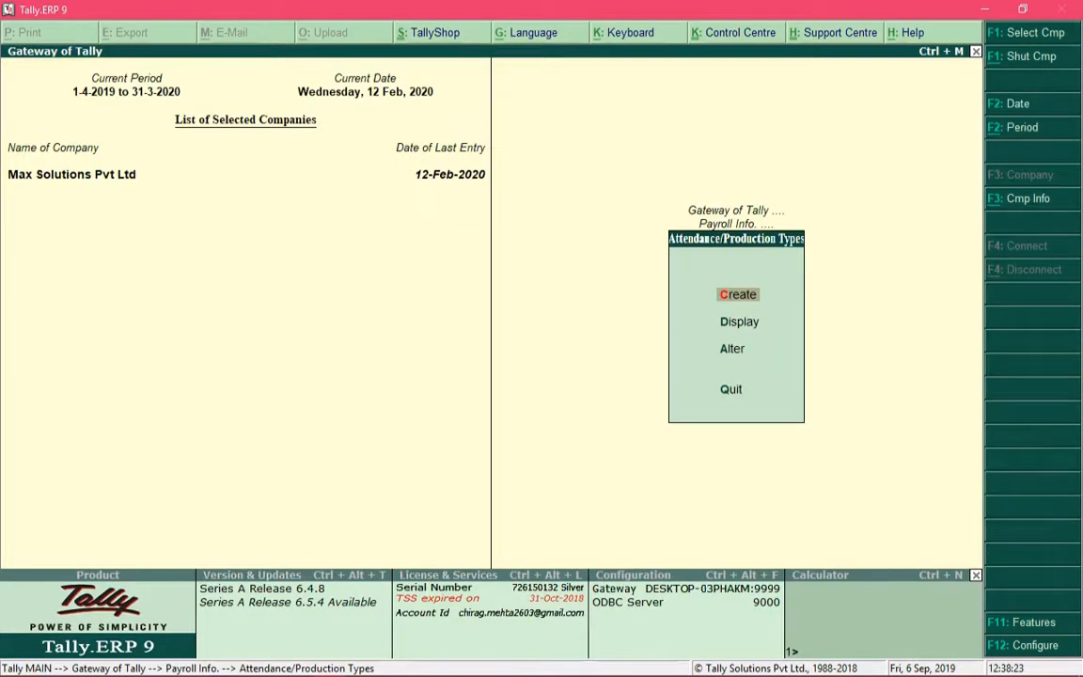
pyautogui.press('Escape')
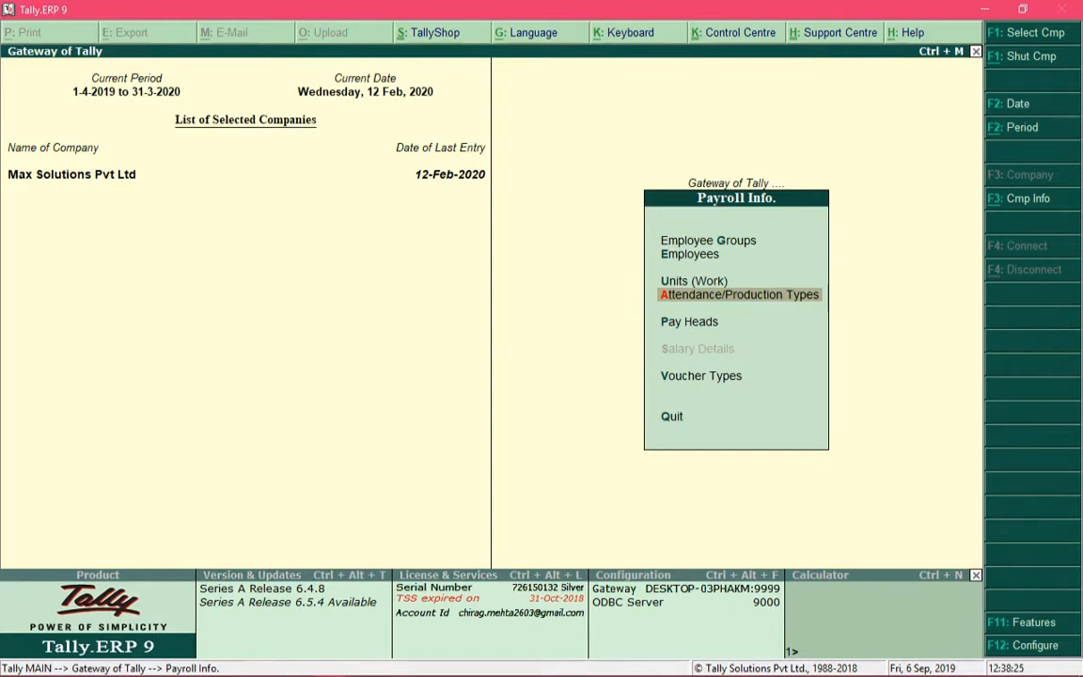
pyautogui.press('Down')
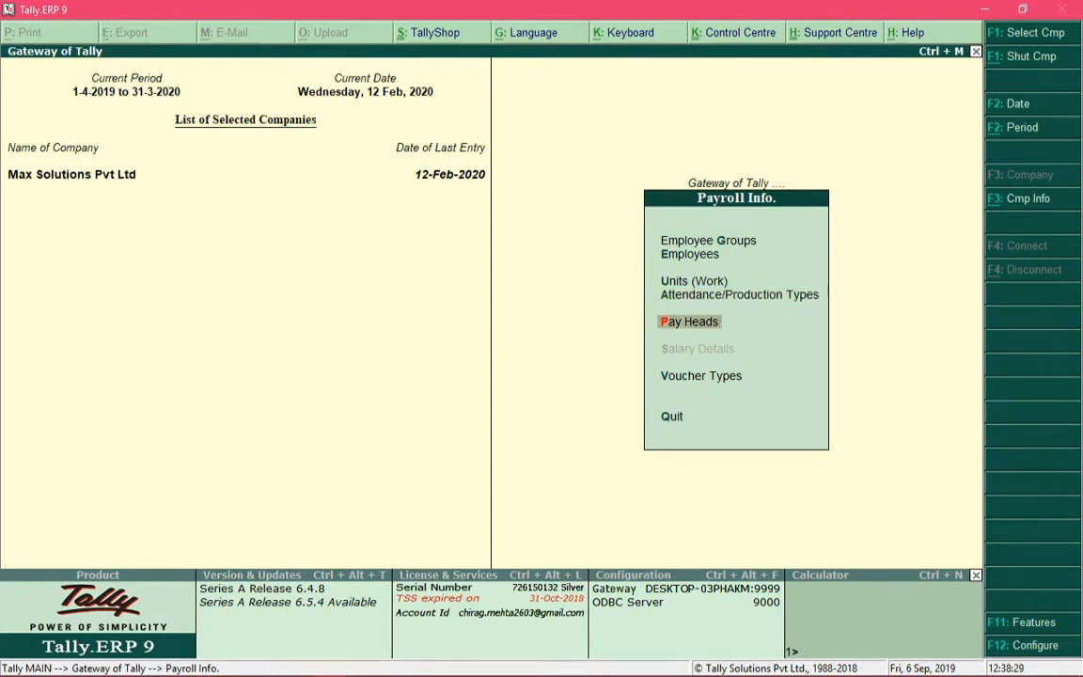
pyautogui.press('Return')
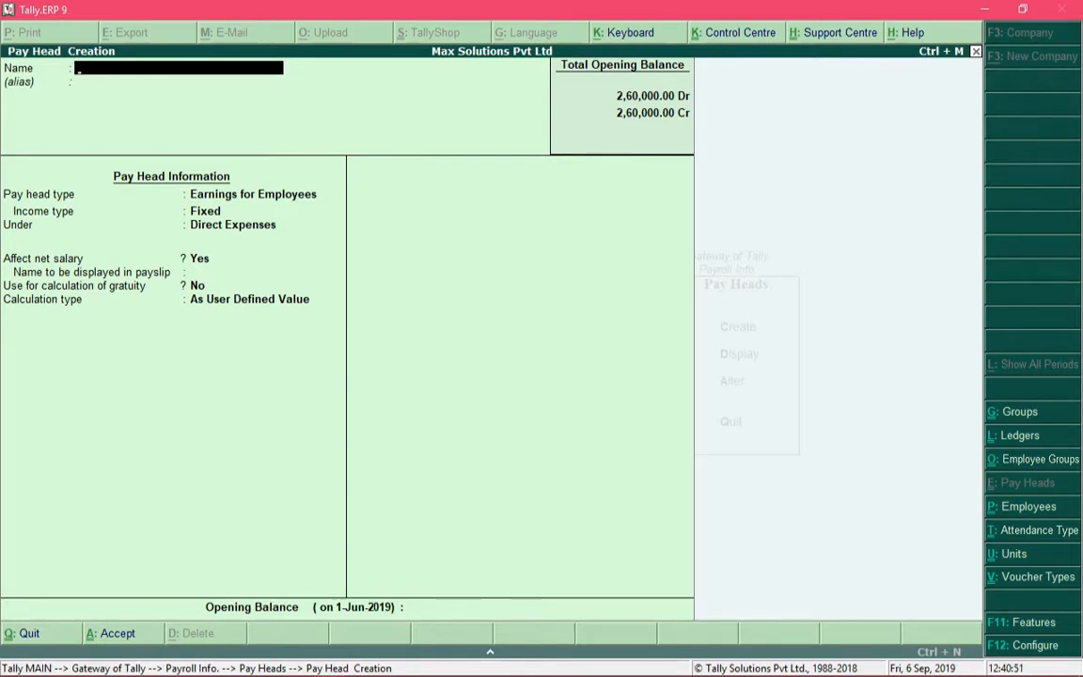
pyautogui.write('Basic')
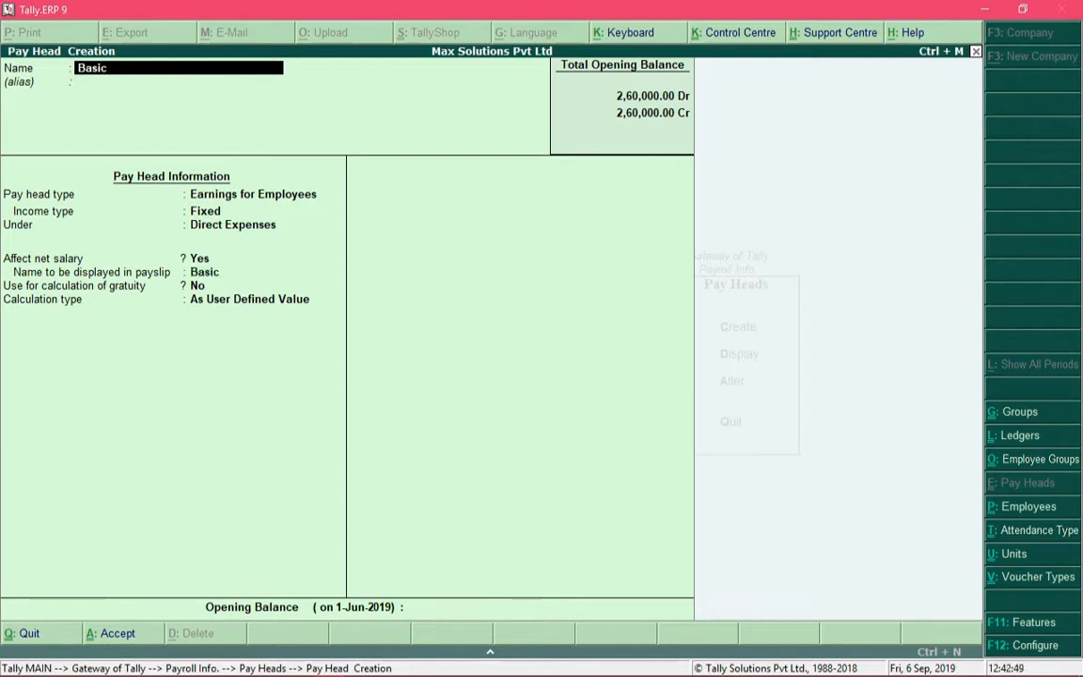
pyautogui.press('Return')
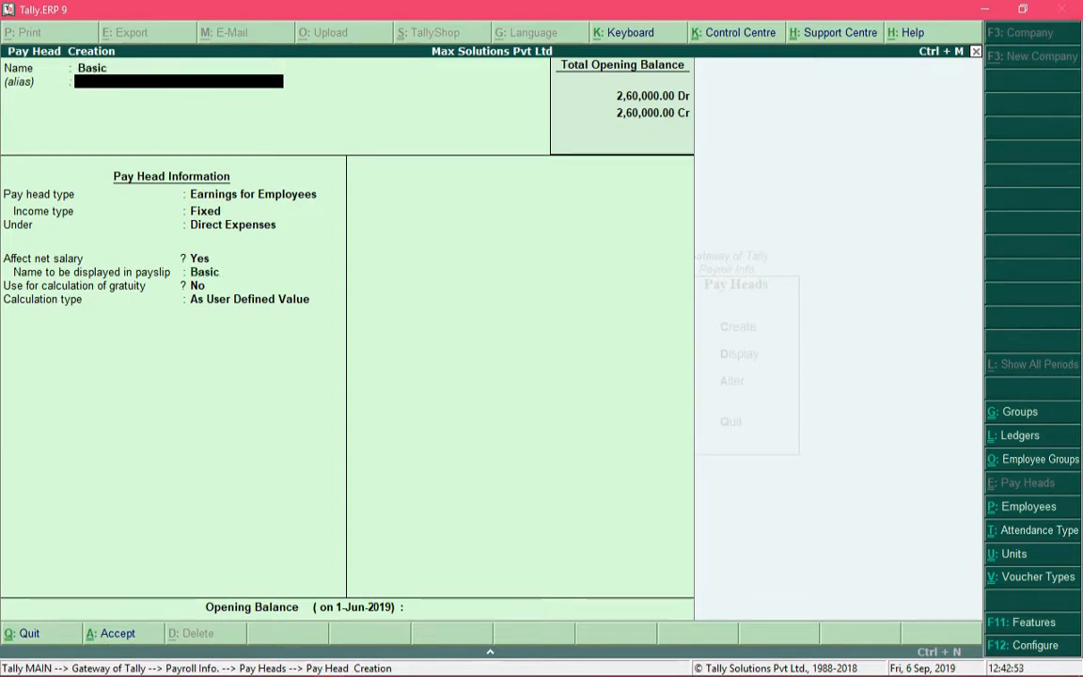
pyautogui.press('Return')
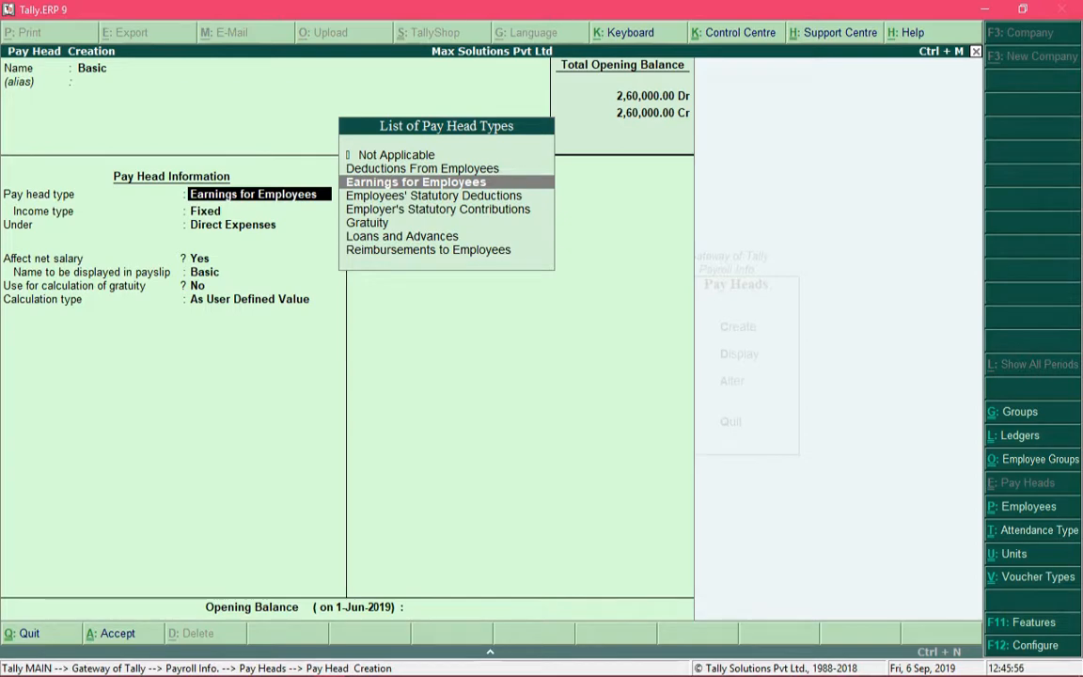
# - Look through the available pay head types for the Basic pay head
pyautogui.press('Down')
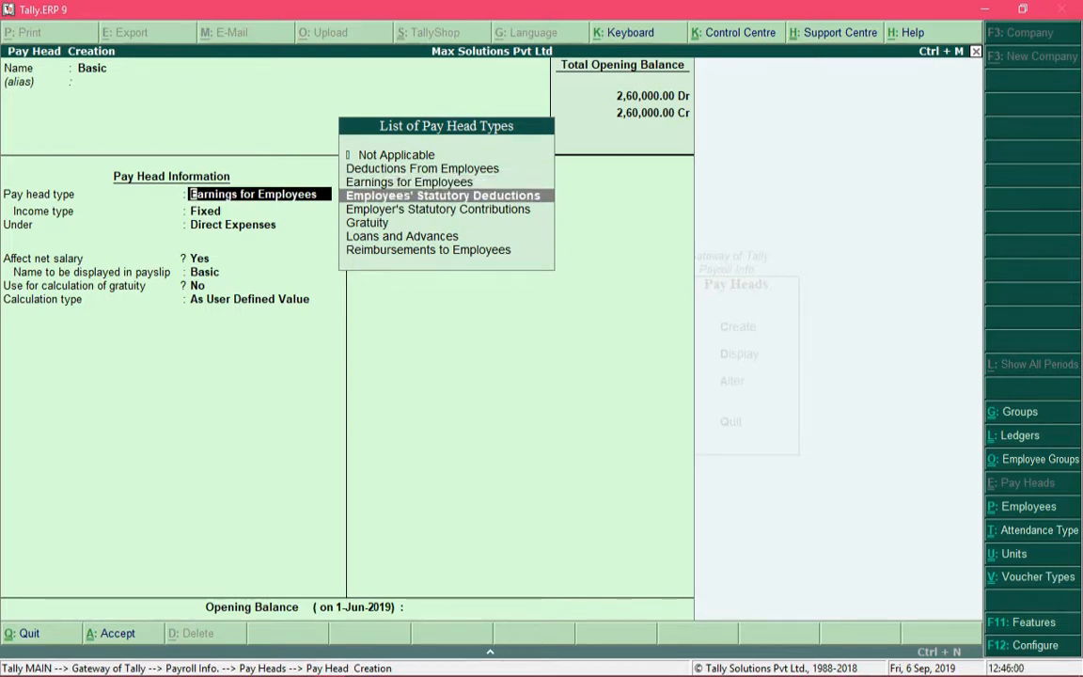
pyautogui.press('Up')
pyautogui.press('Up')
pyautogui.press('Down')
pyautogui.press('Down')
pyautogui.press('Down')
pyautogui.press('Down')
pyautogui.press('Down')
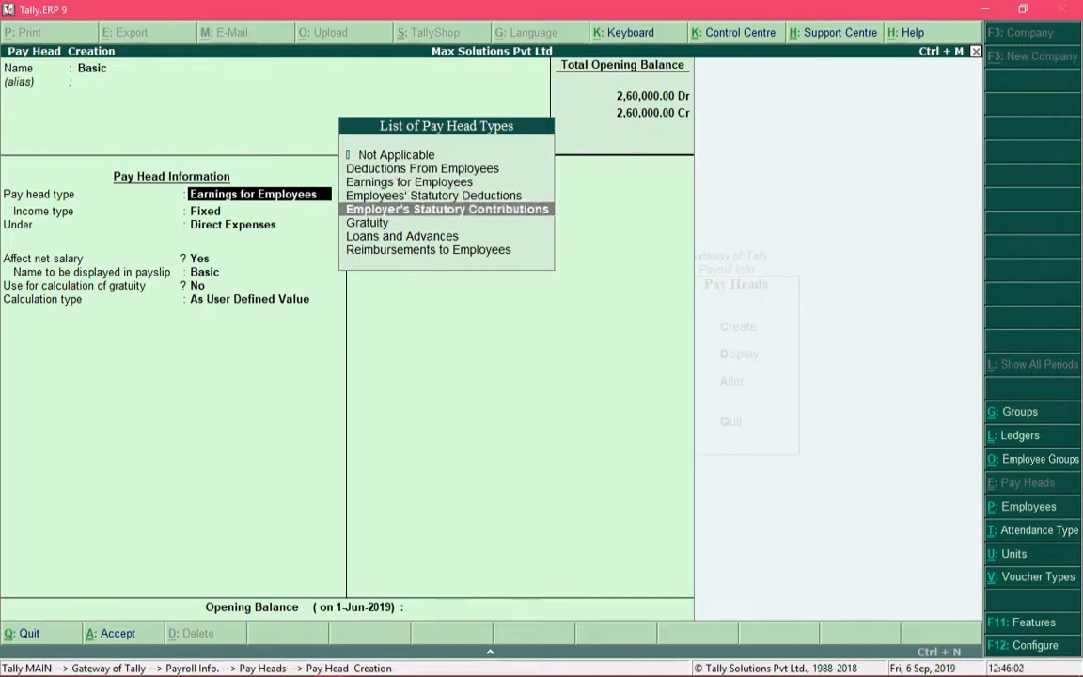
pyautogui.press('Up')
pyautogui.press('Up')
pyautogui.press('Up')
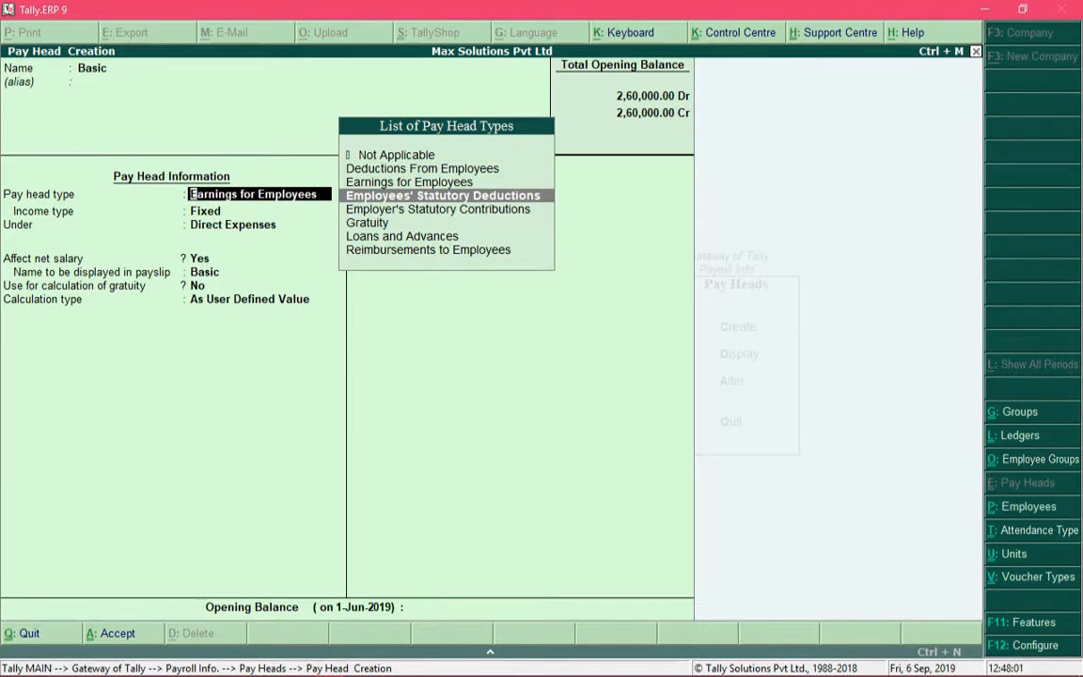
# - Set the Basic pay head's type to Earnings for Employees, income type to Fixed and group to Indirect Expenses
pyautogui.press('Up')
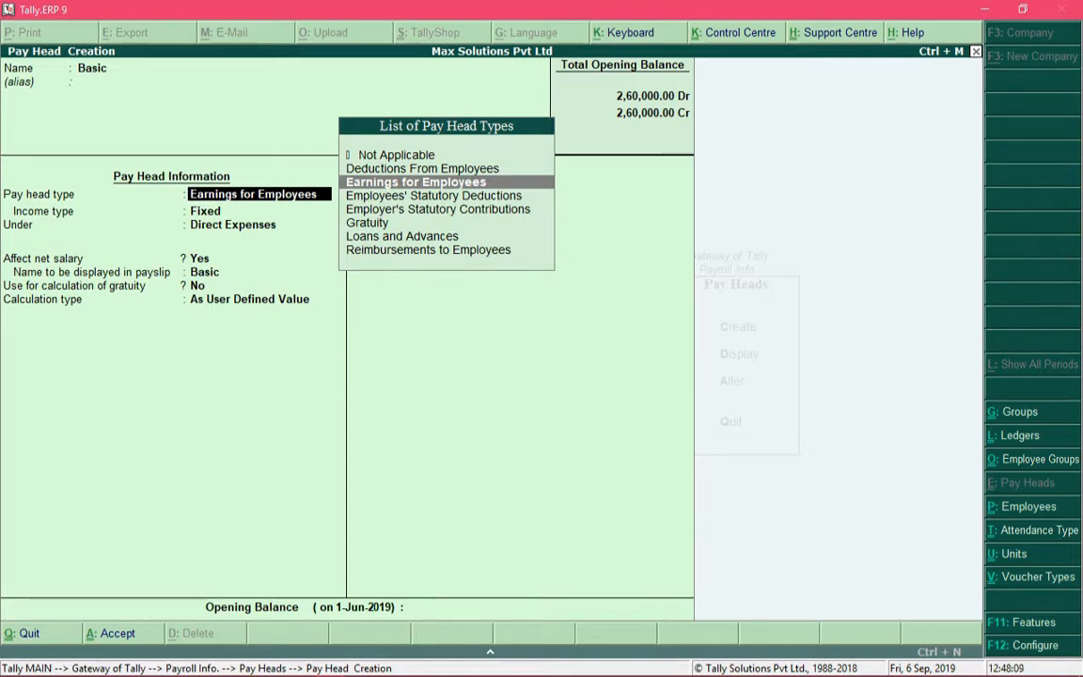
pyautogui.press('Return')
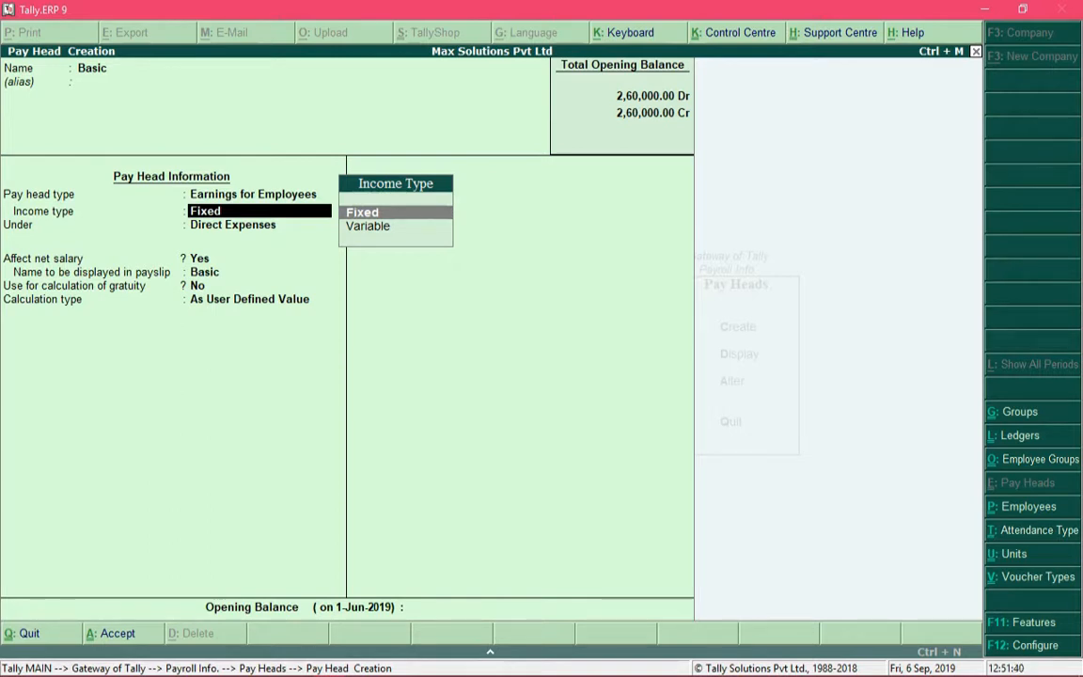
pyautogui.press('Return')
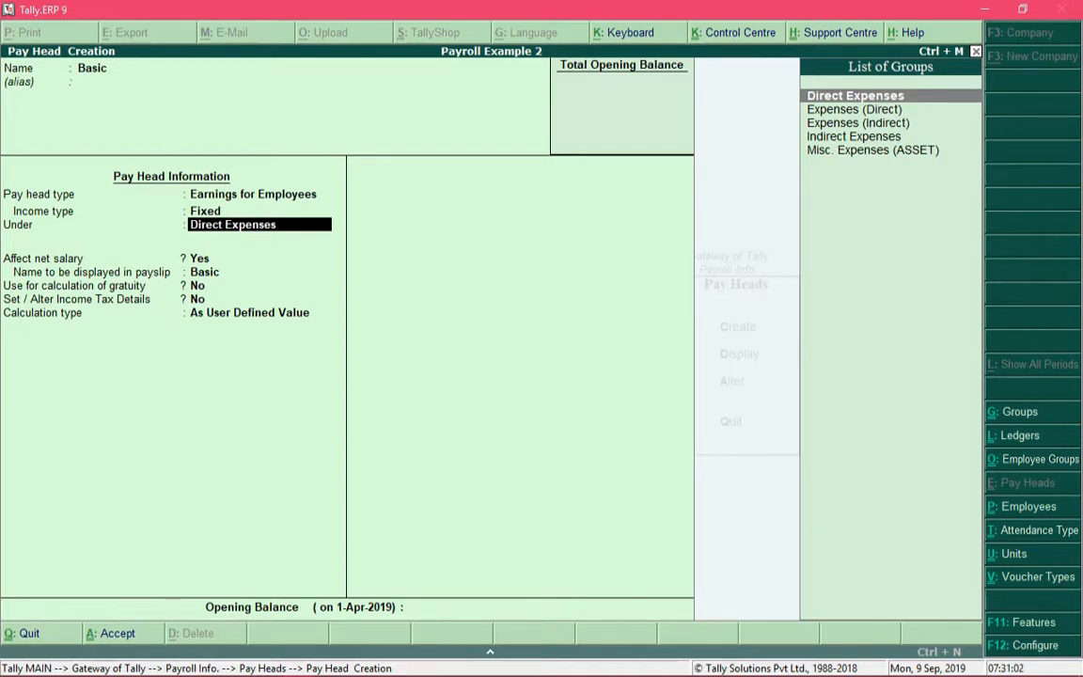
pyautogui.write('Indi')
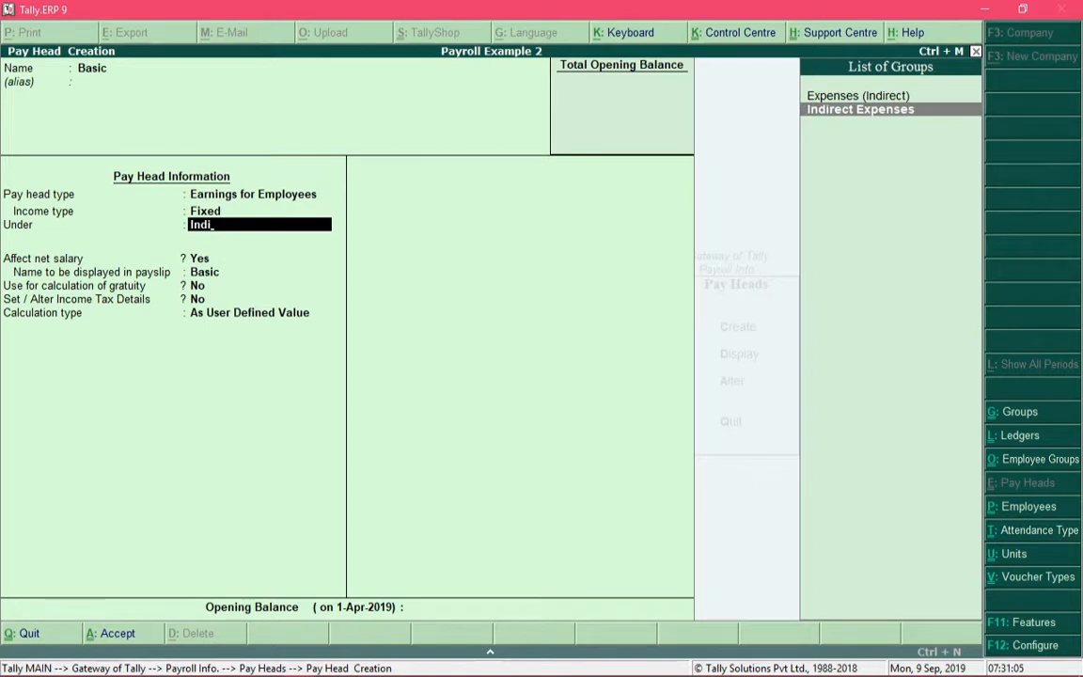
pyautogui.press('Return')
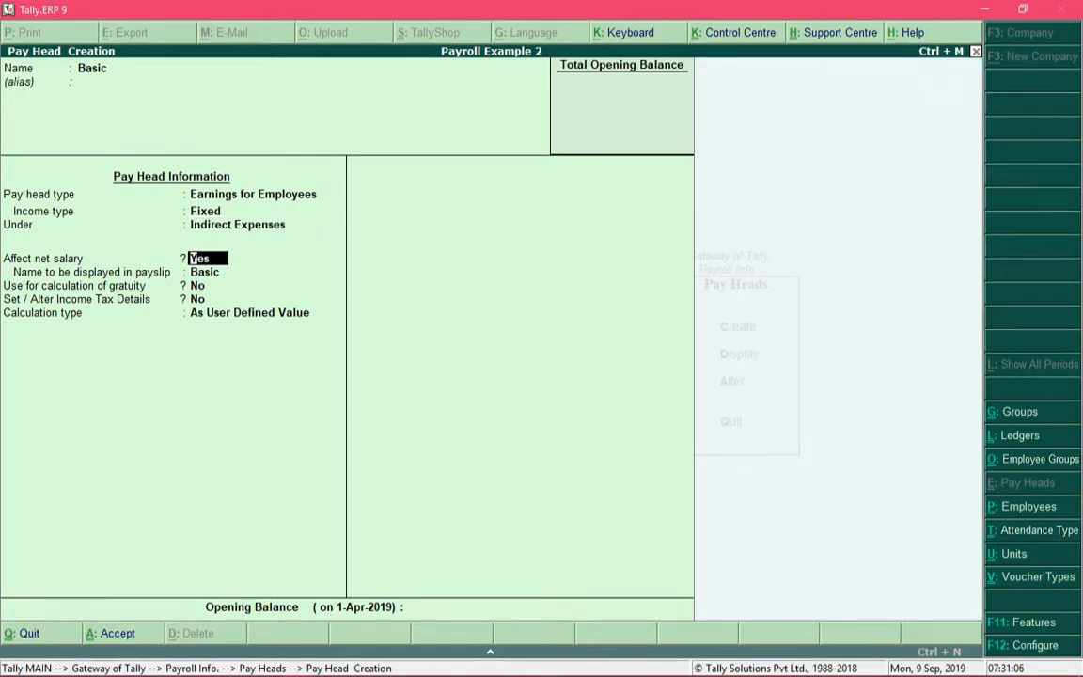
pyautogui.press('BackSpace')
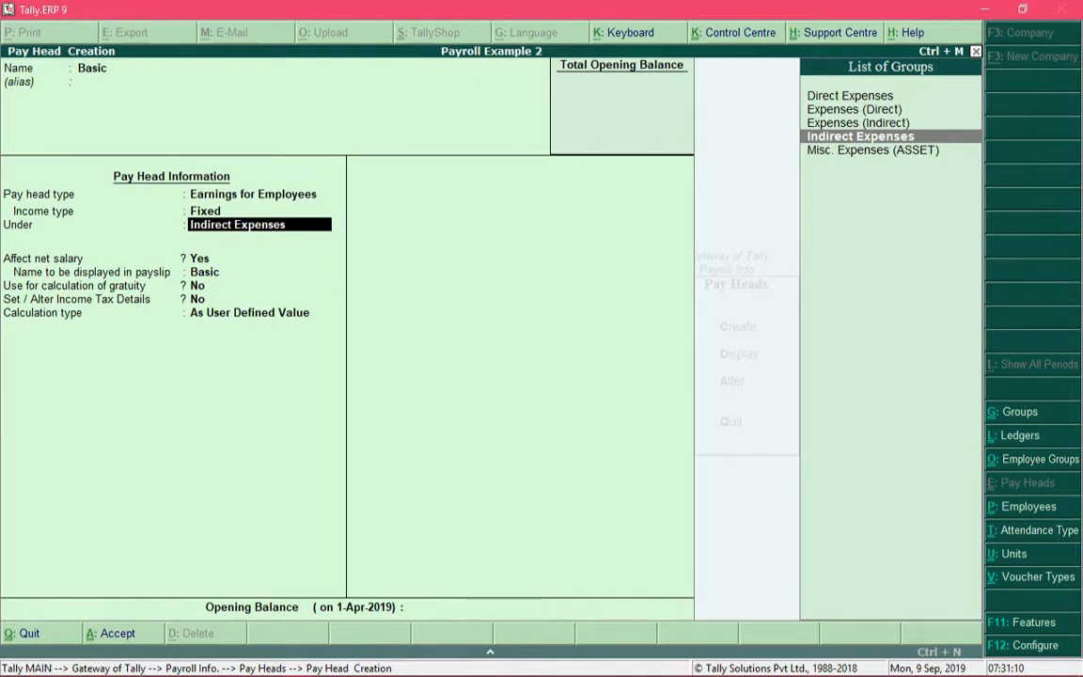
pyautogui.press('Return')
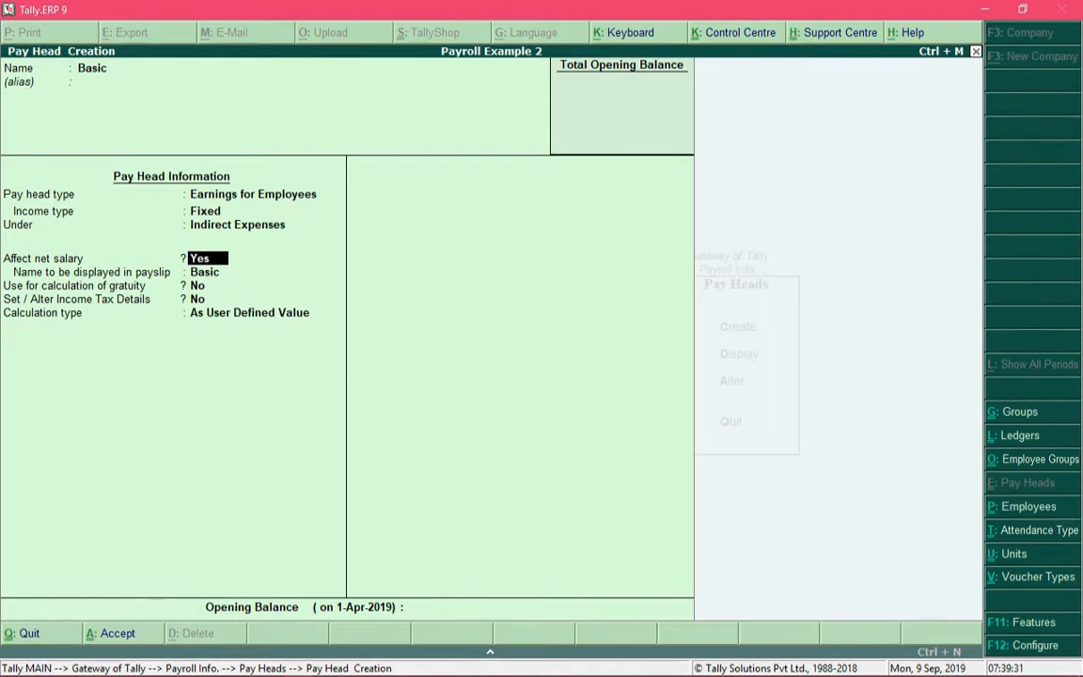
# - Let the pay head affect net salary, set its payslip name to Basic Pay and exclude it from gratuity calculation
pyautogui.press('Return')
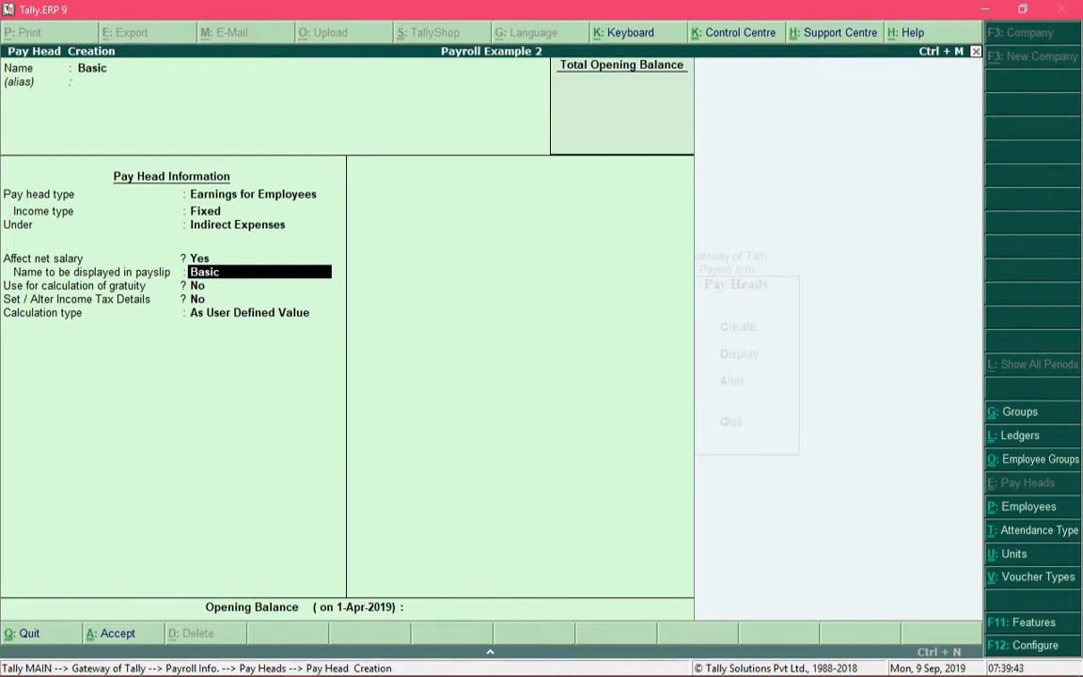
pyautogui.write('Pay')
pyautogui.press('Return')
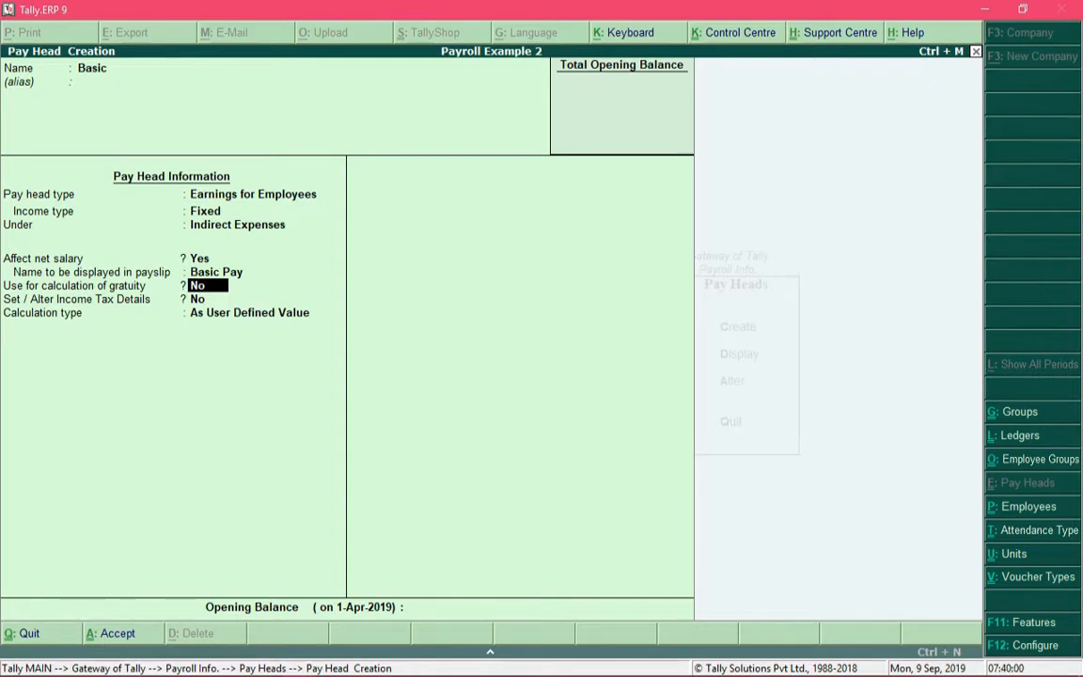
pyautogui.press('y')
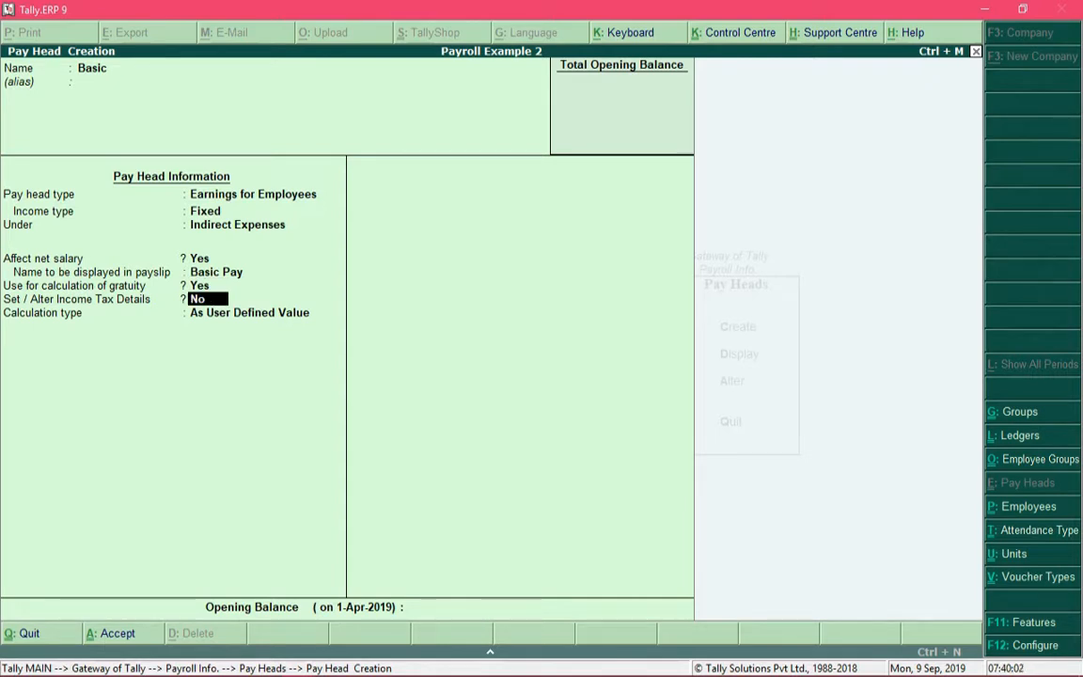
pyautogui.press('BackSpace')
pyautogui.write('no')
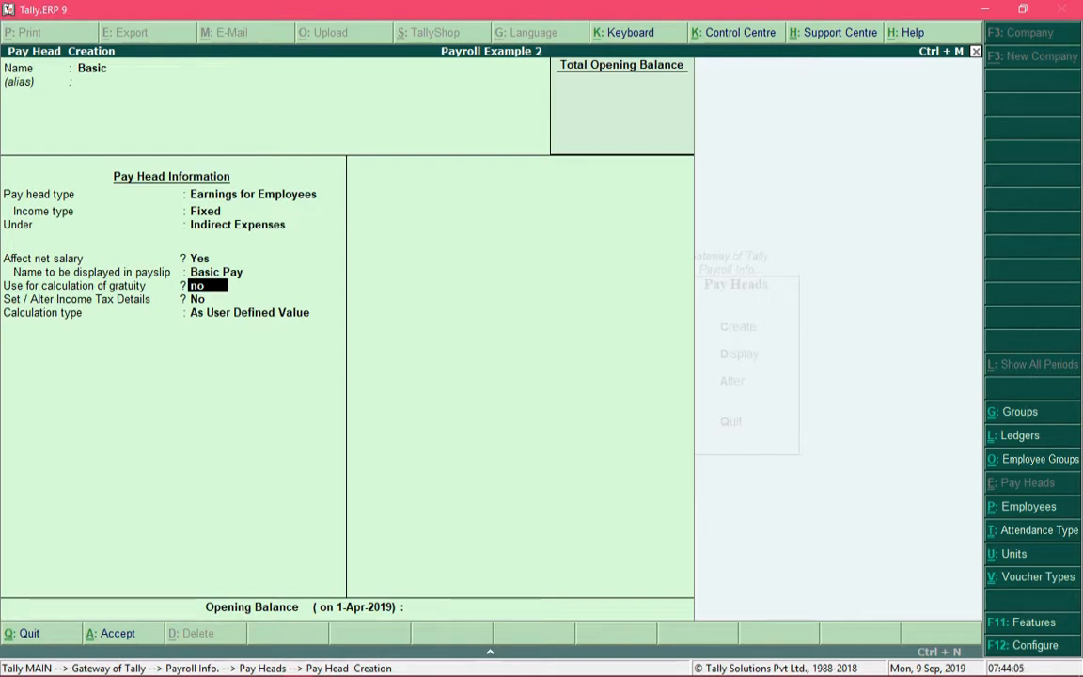
pyautogui.press('Return')
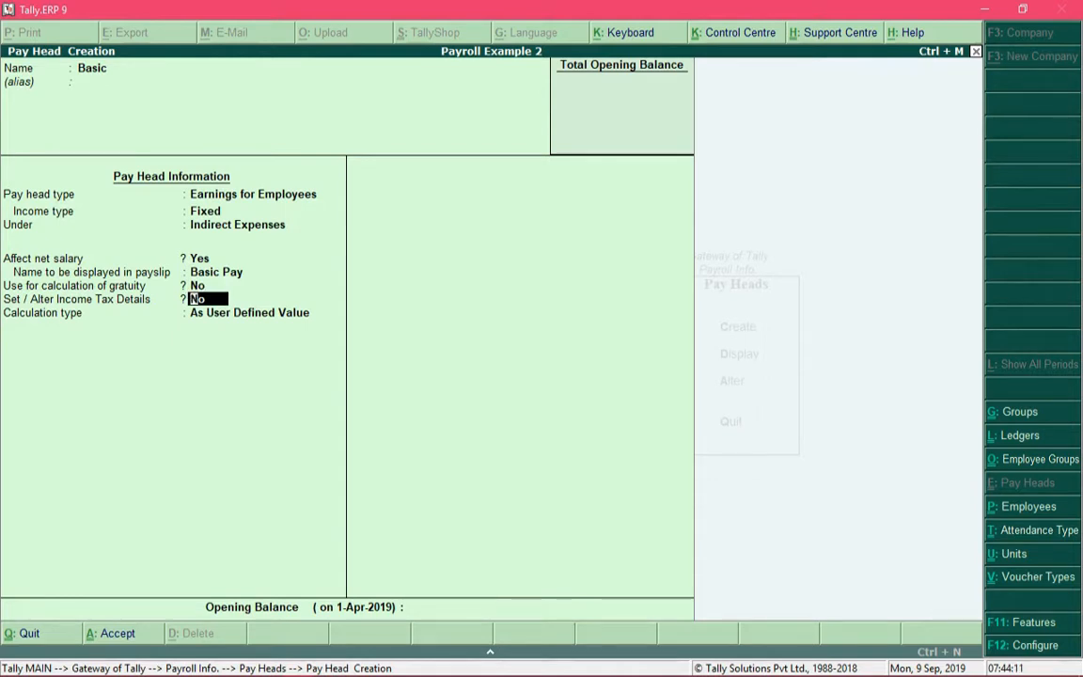
# - Enable Set / Alter Income Tax Details for the pay head and set the income tax component to Basic Salary
pyautogui.write('y')
pyautogui.press('Return')
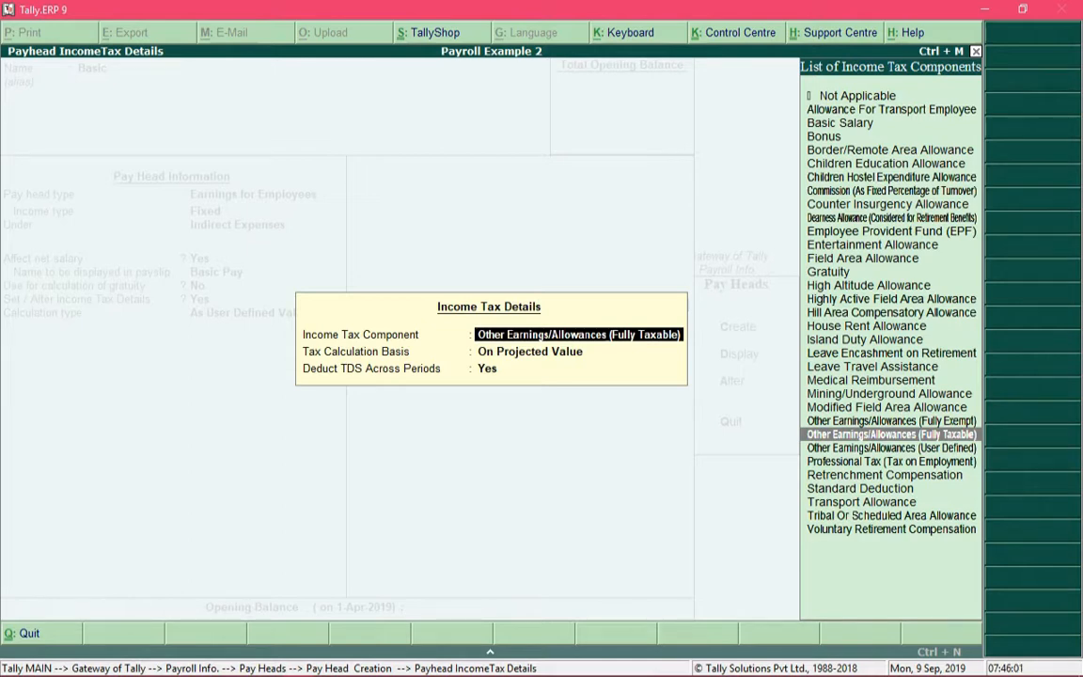
pyautogui.write('Bas')
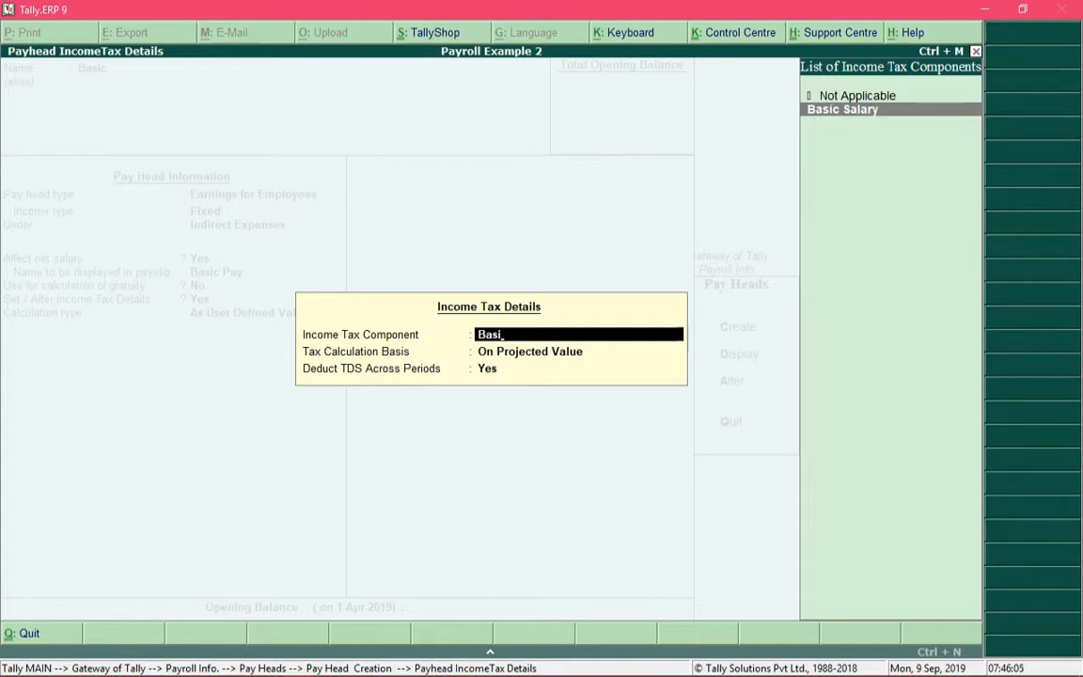
pyautogui.write('i')
pyautogui.press('Return')
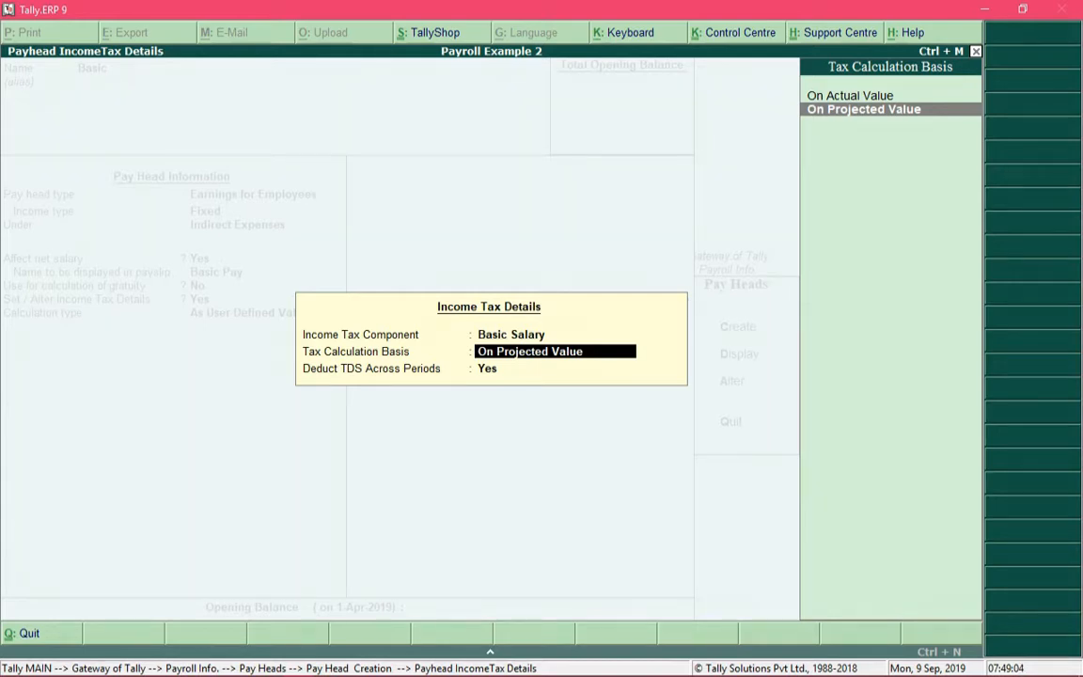
# - Set the pay head's tax calculation basis to On Projected Value and complete the income tax details
pyautogui.press('Up')
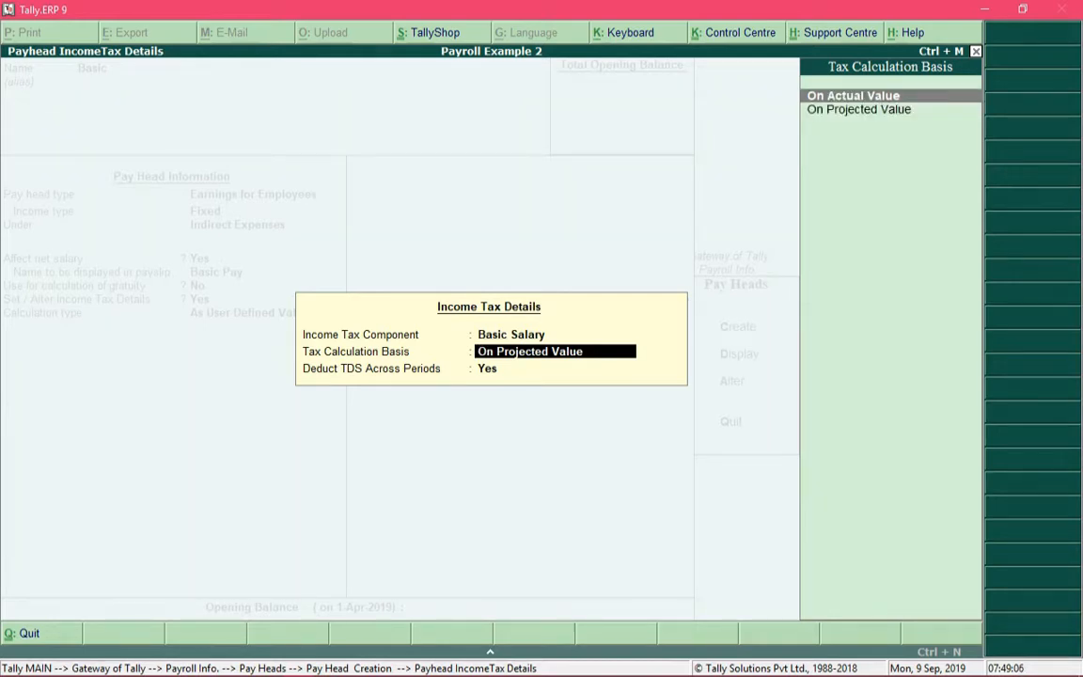
pyautogui.press('Down')
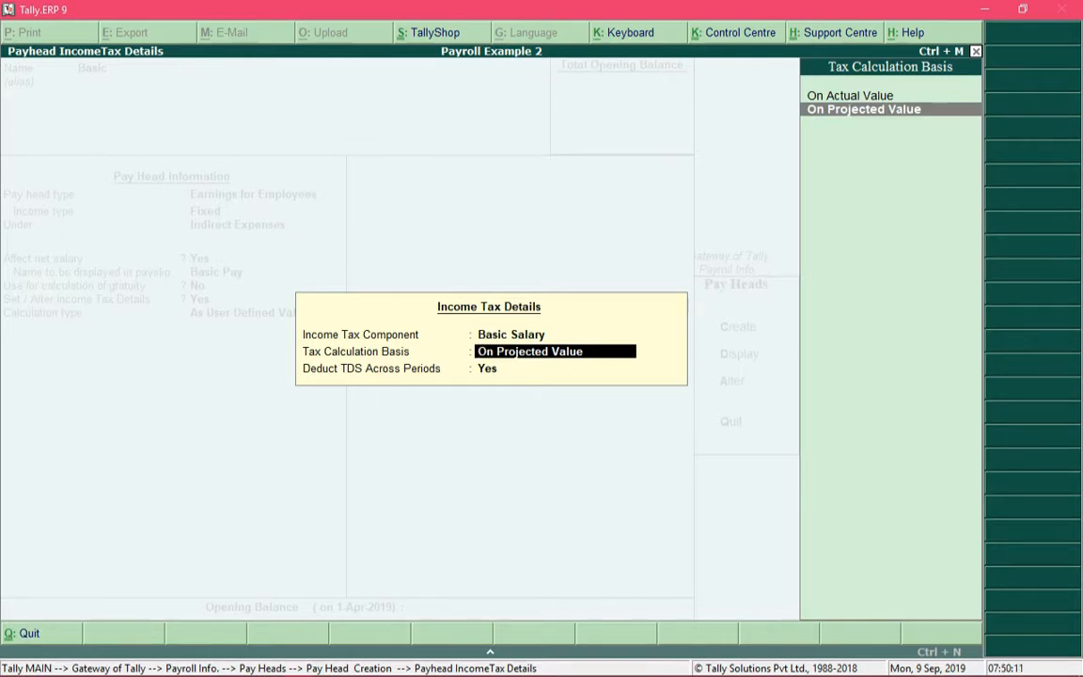
pyautogui.press('Up')
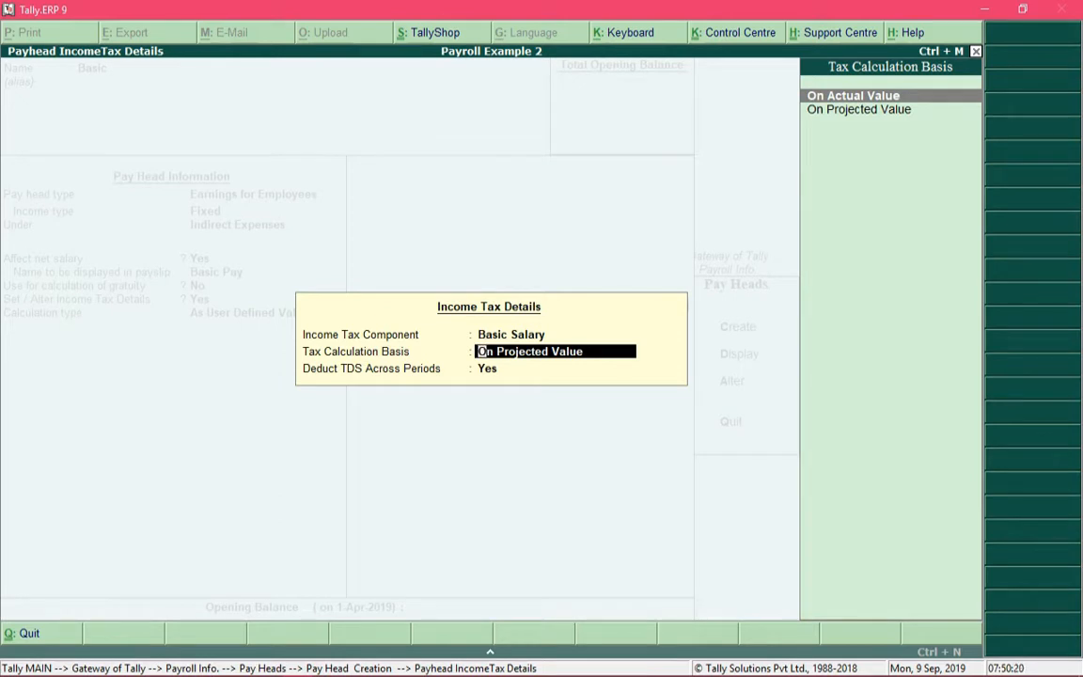
pyautogui.press('Down')
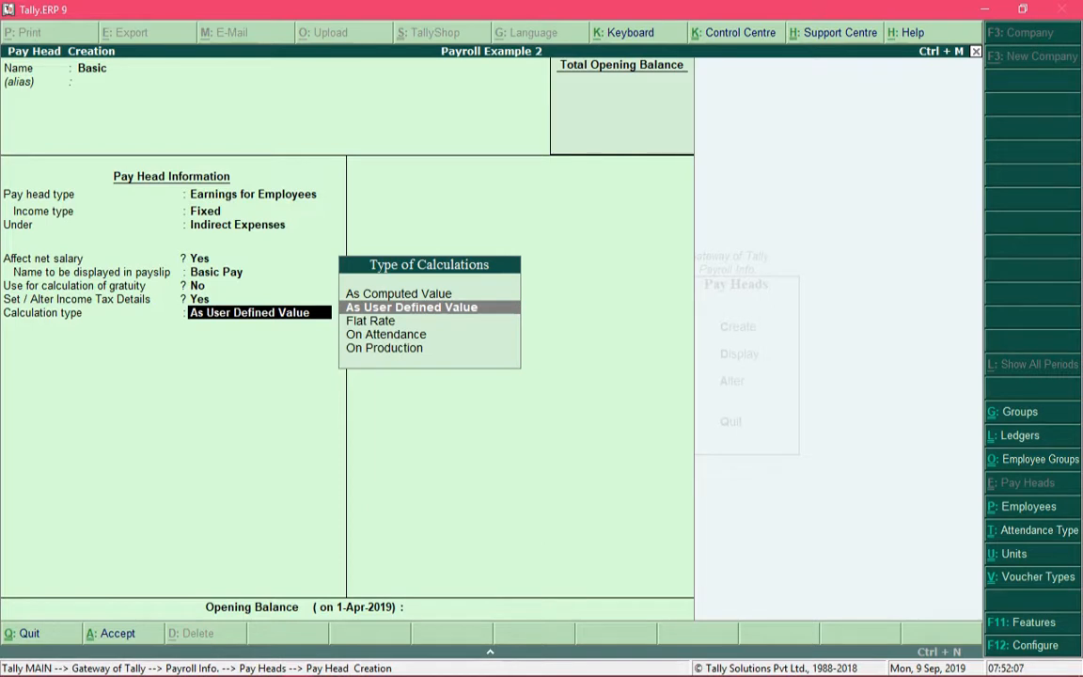
# - Look through the available calculation types for the Basic pay head
pyautogui.press('Down')
pyautogui.press('Down')
pyautogui.press('Down')
pyautogui.press('Up')
pyautogui.press('Up')
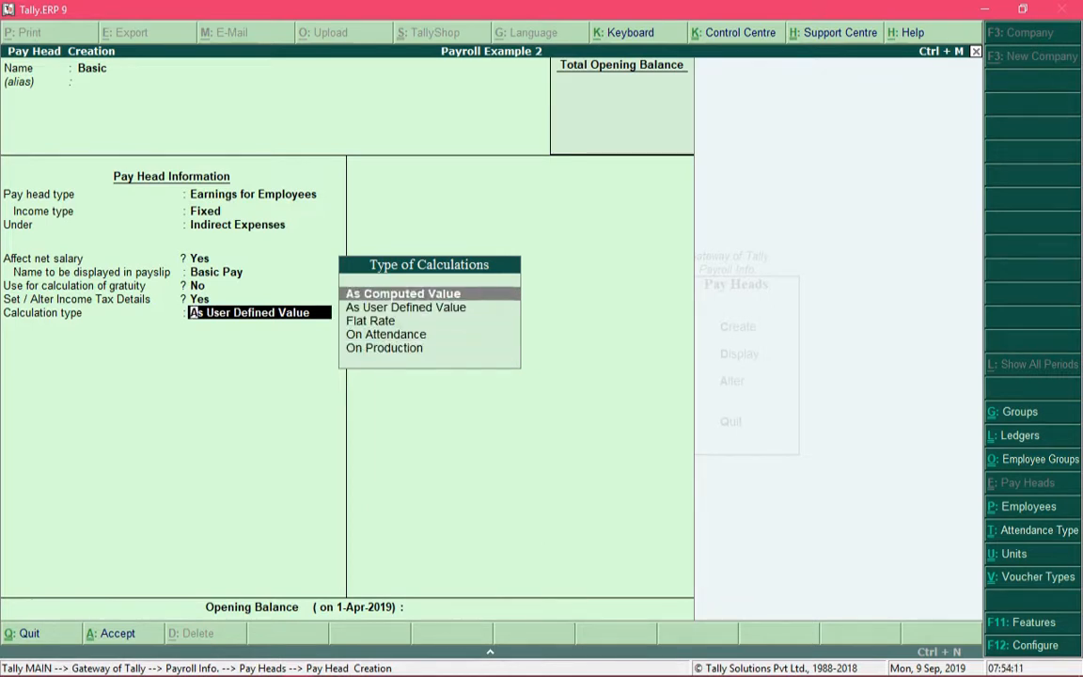
pyautogui.press('Down')
pyautogui.press('Down')
pyautogui.press('Down')
pyautogui.press('Down')
pyautogui.press('Up')
pyautogui.press('Up')
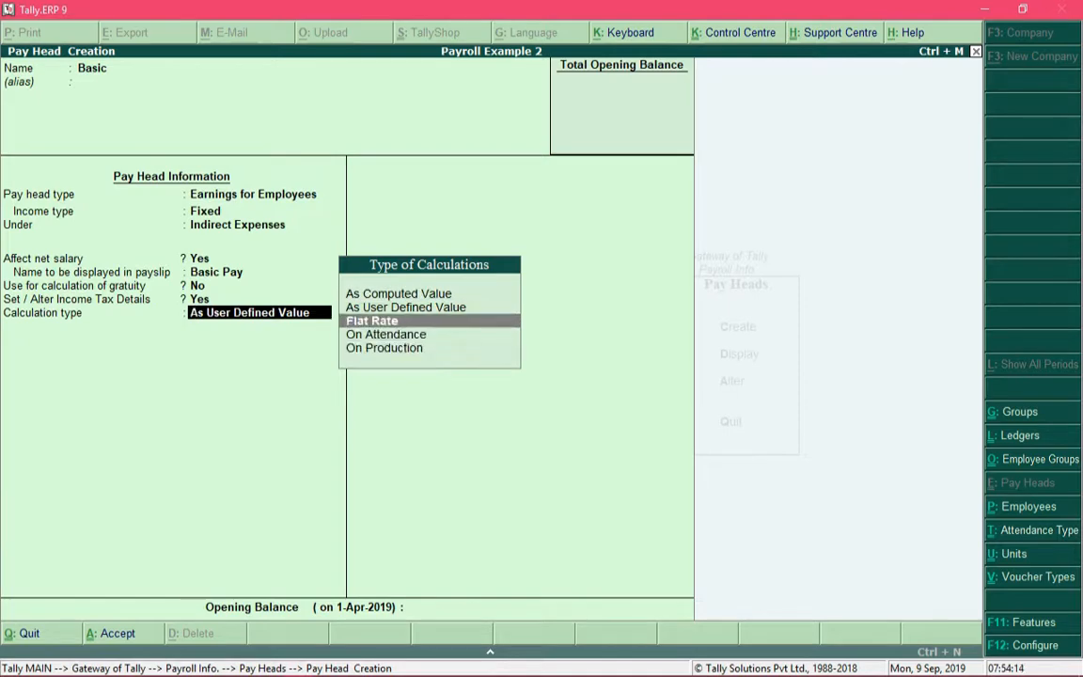
pyautogui.press('Up')
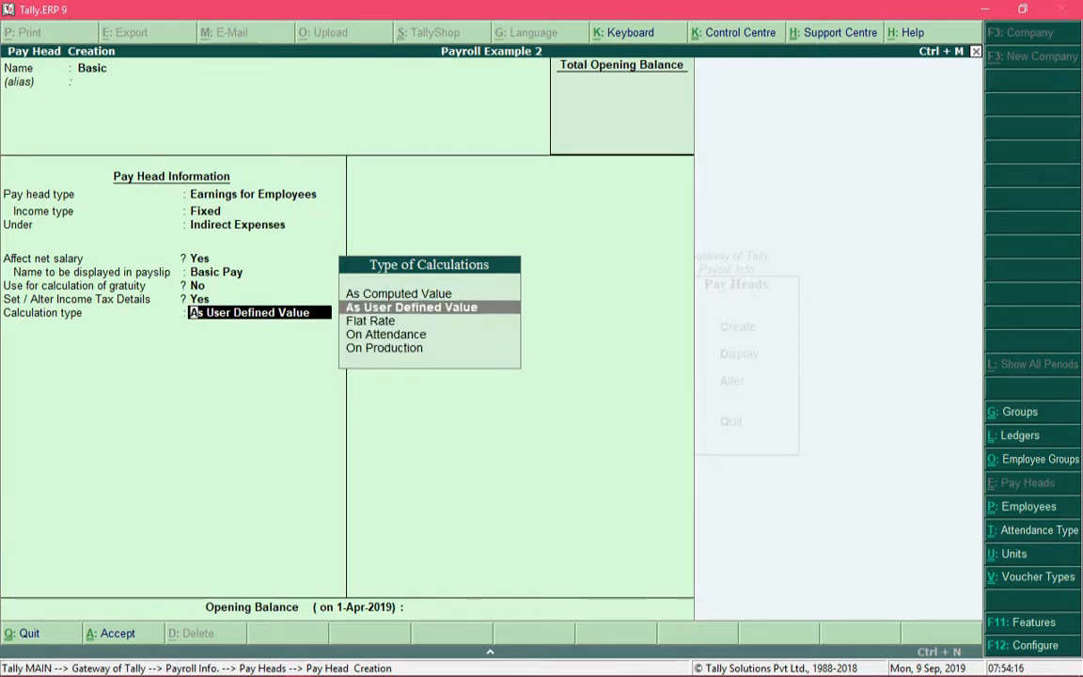
pyautogui.press('Up')
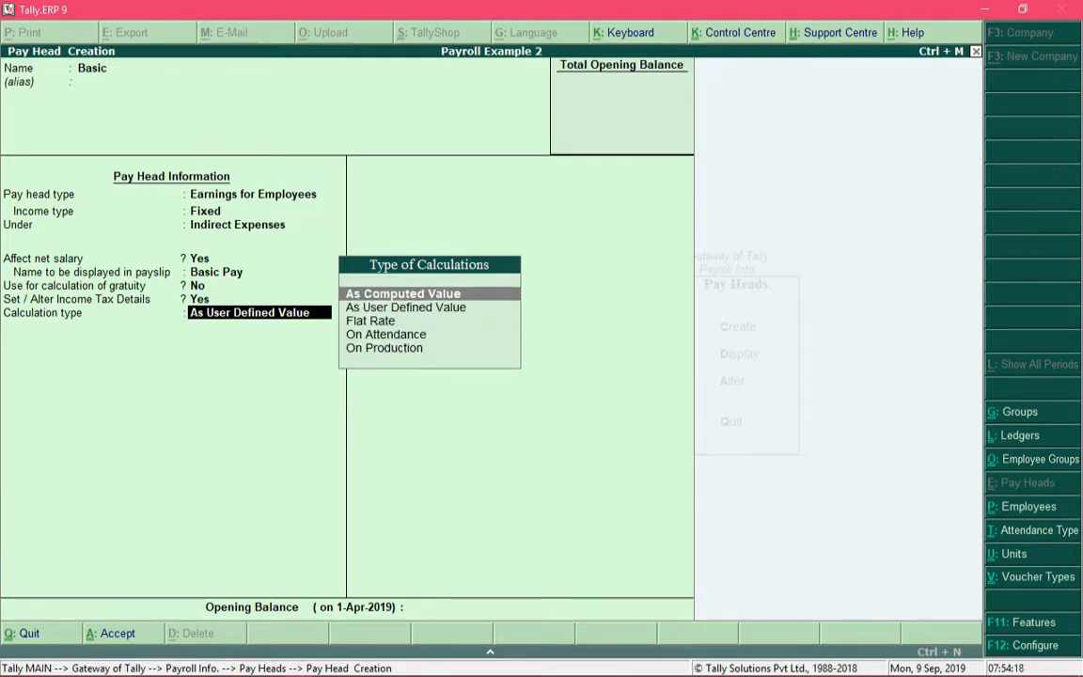
pyautogui.press('Down')
pyautogui.press('Down')
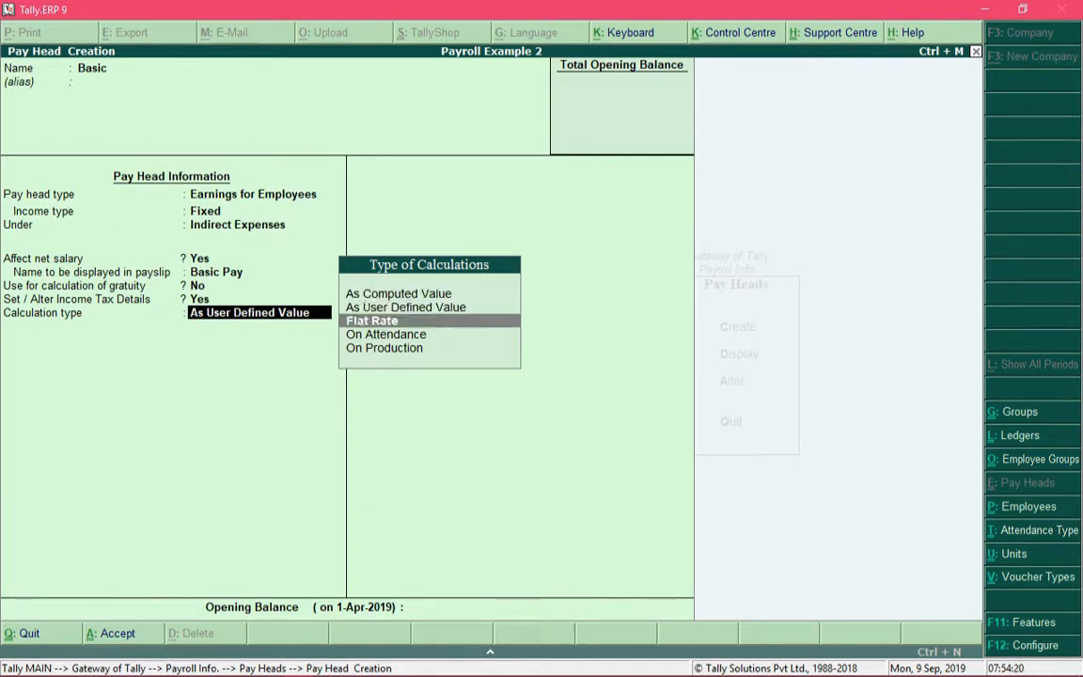
pyautogui.press('Down')
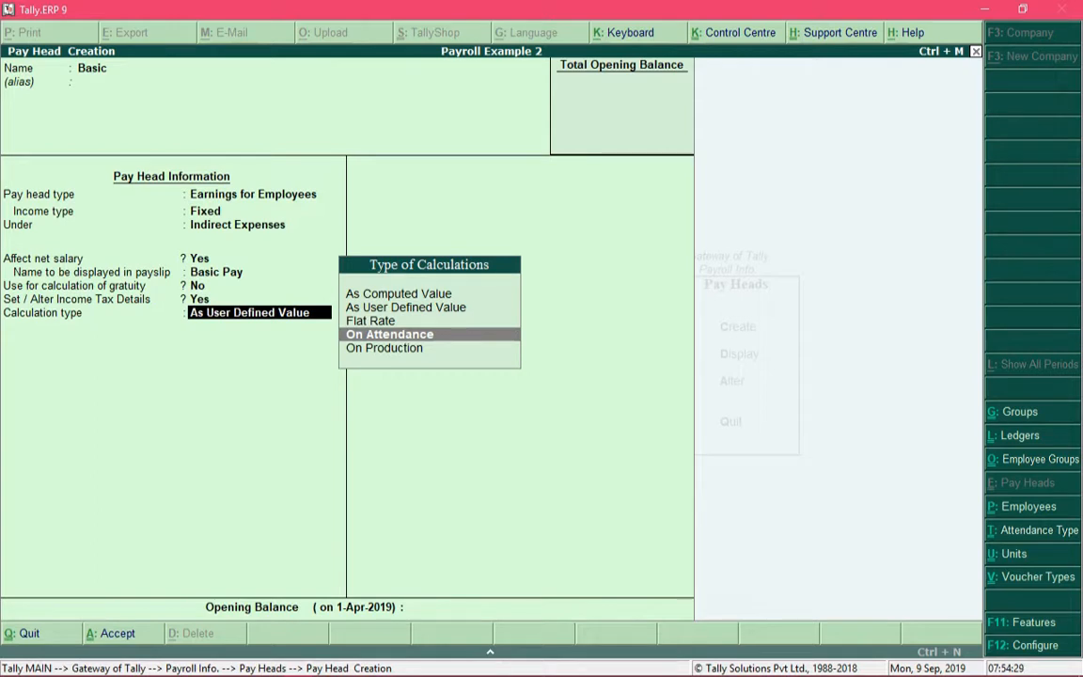
# - Set the Basic pay head's calculation type to On Attendance
pyautogui.press('Up')
pyautogui.press('Up')
pyautogui.press('Down')
pyautogui.press('Down')
pyautogui.press('Up')
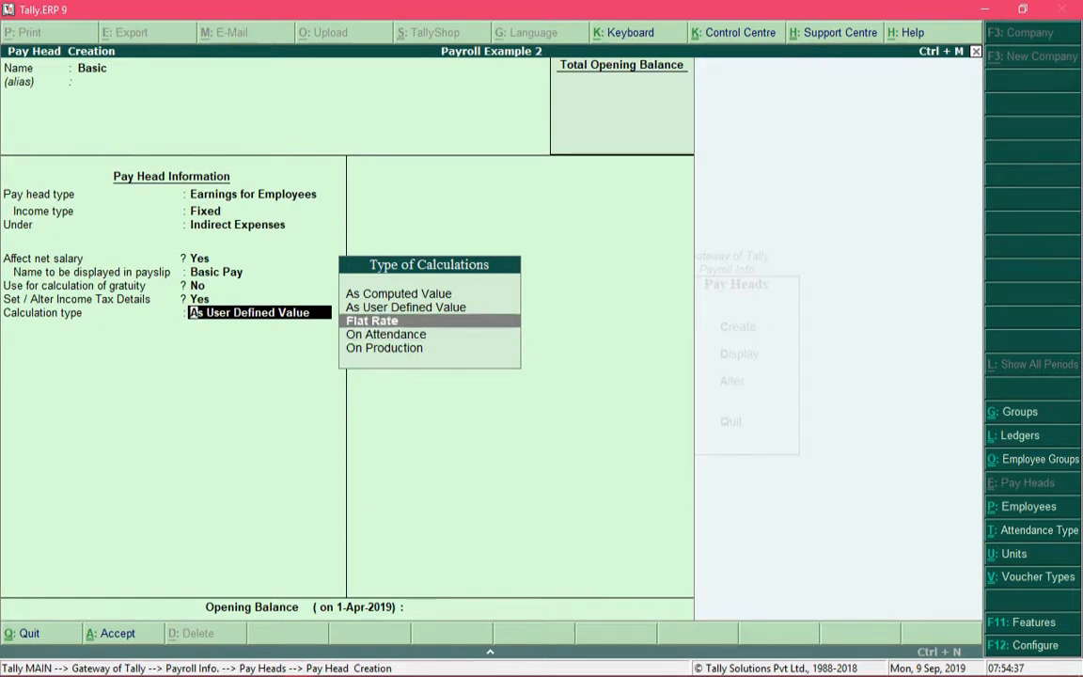
pyautogui.press('Down')
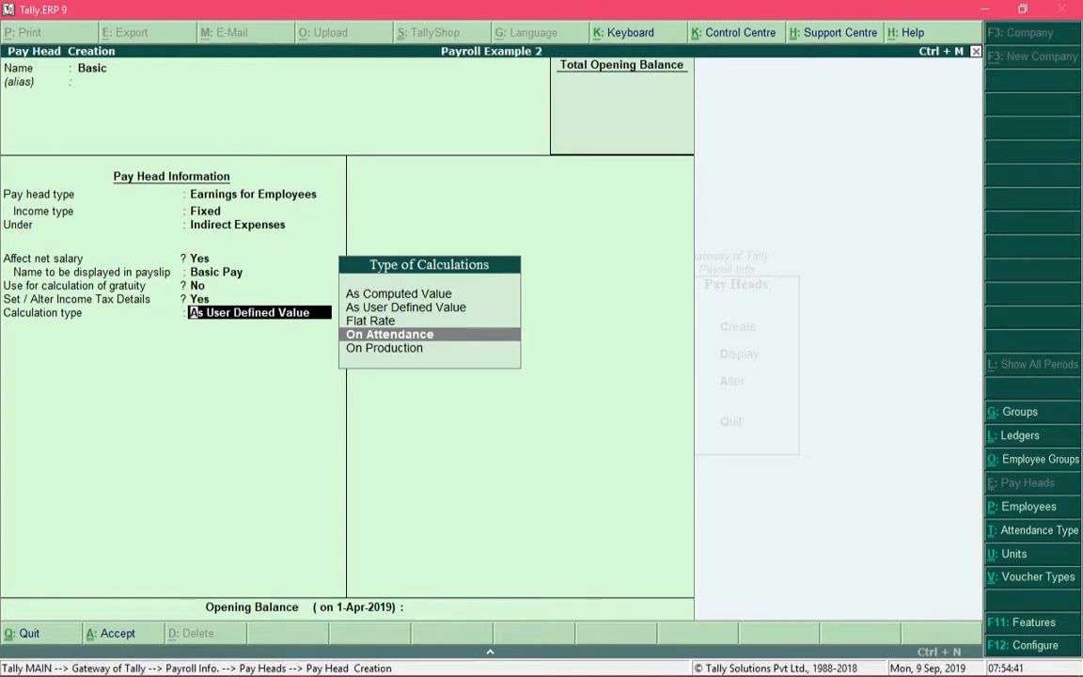
pyautogui.press('Return')
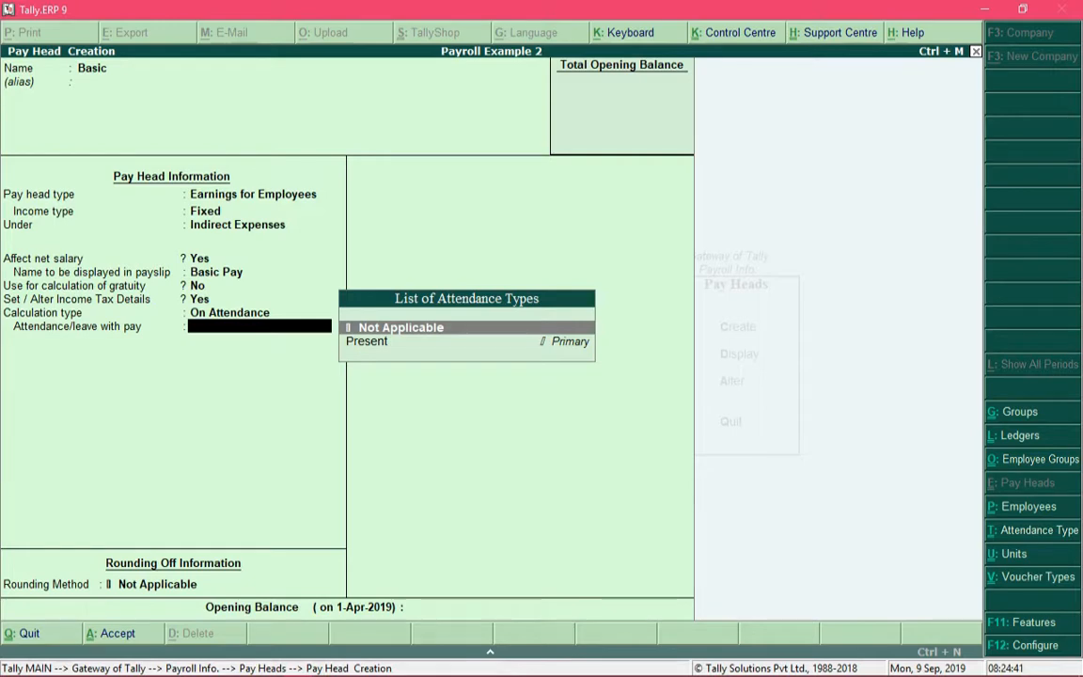
pyautogui.press('Down')
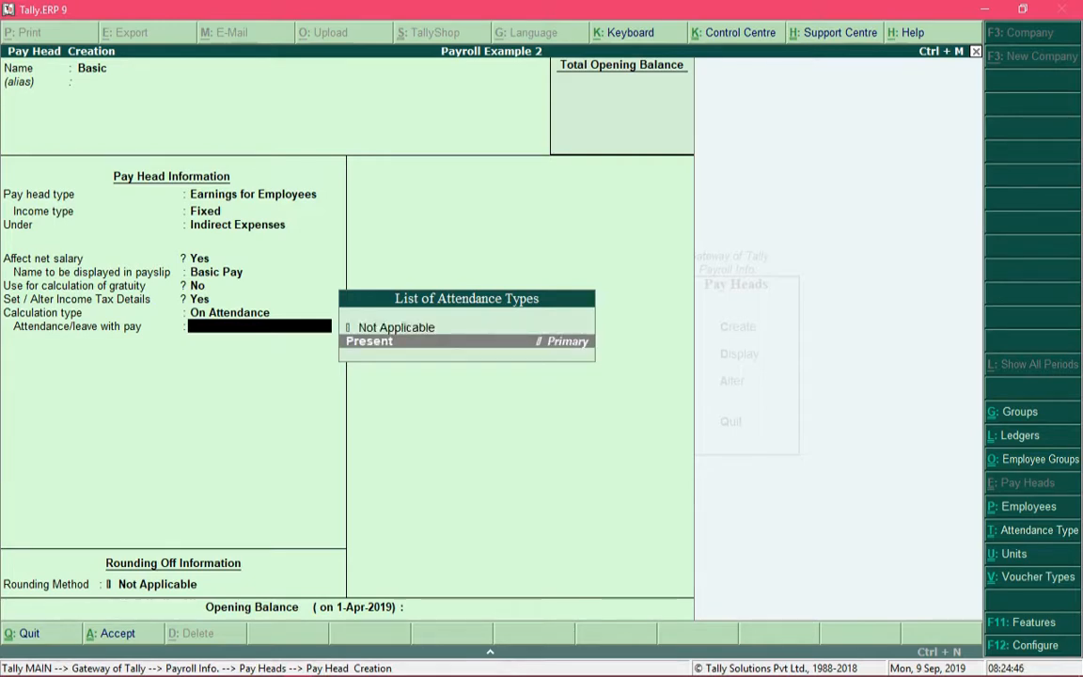
pyautogui.press('Up')
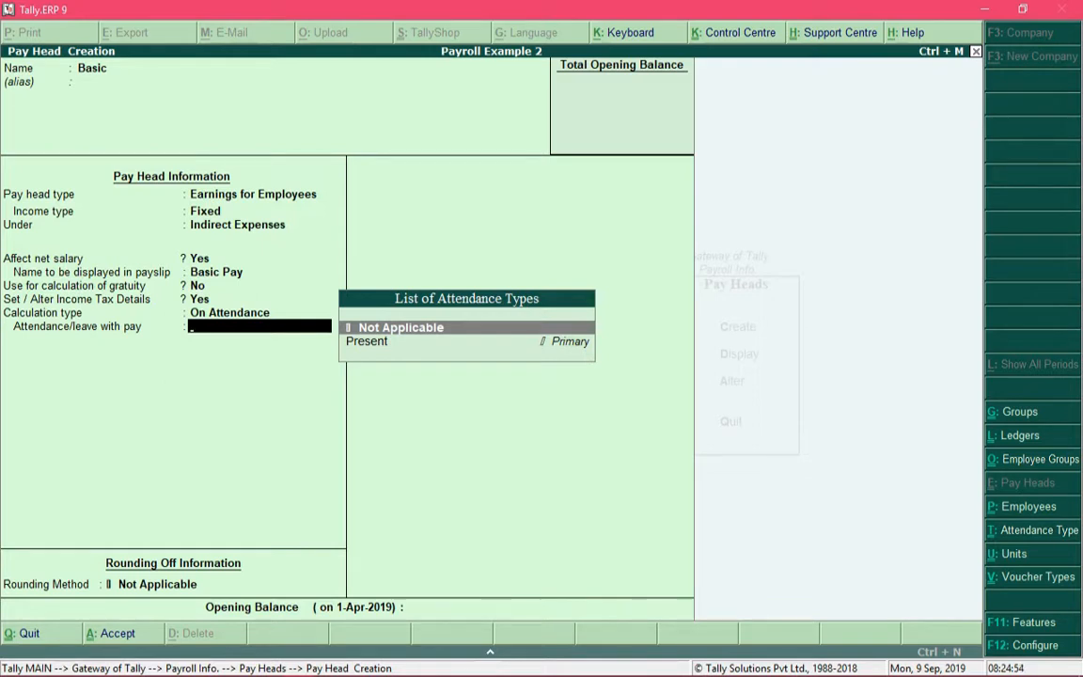
pyautogui.press('Return')
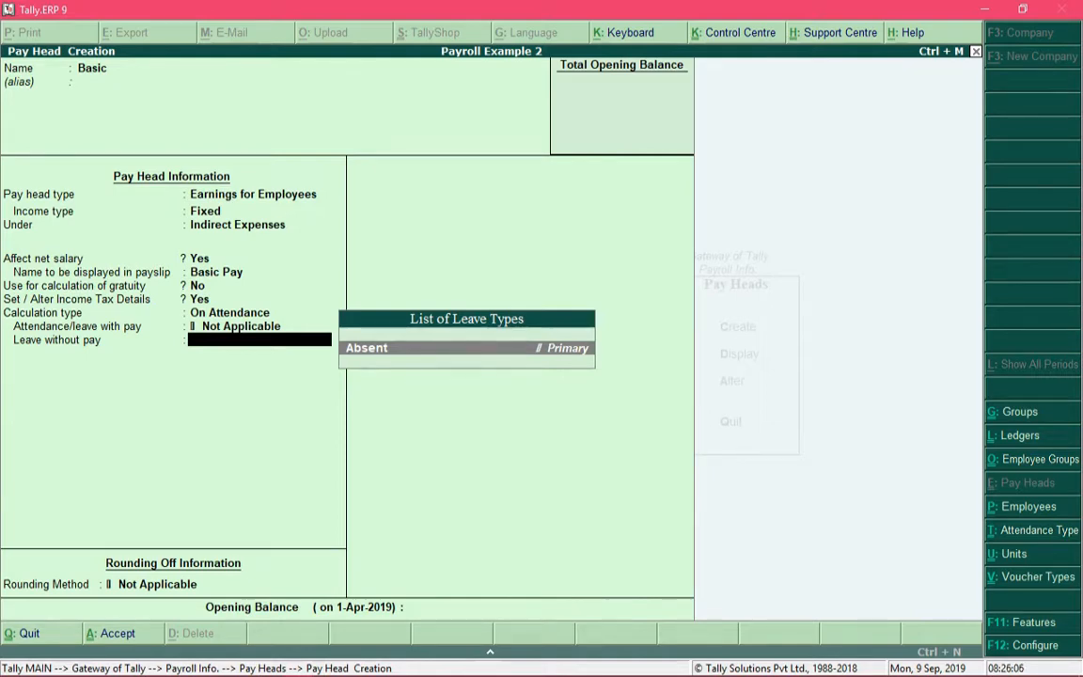
pyautogui.press('BackSpace')
# - Set Attendance/leave with pay to Present and the calculation period to Months
pyautogui.press('Down')
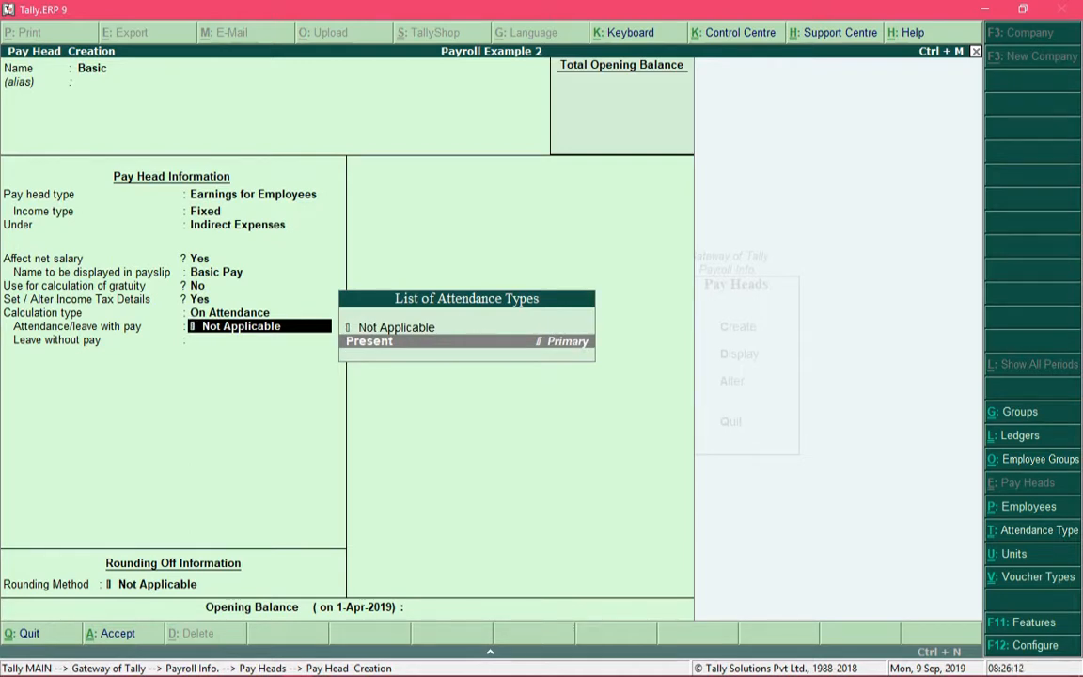
pyautogui.press('Return')
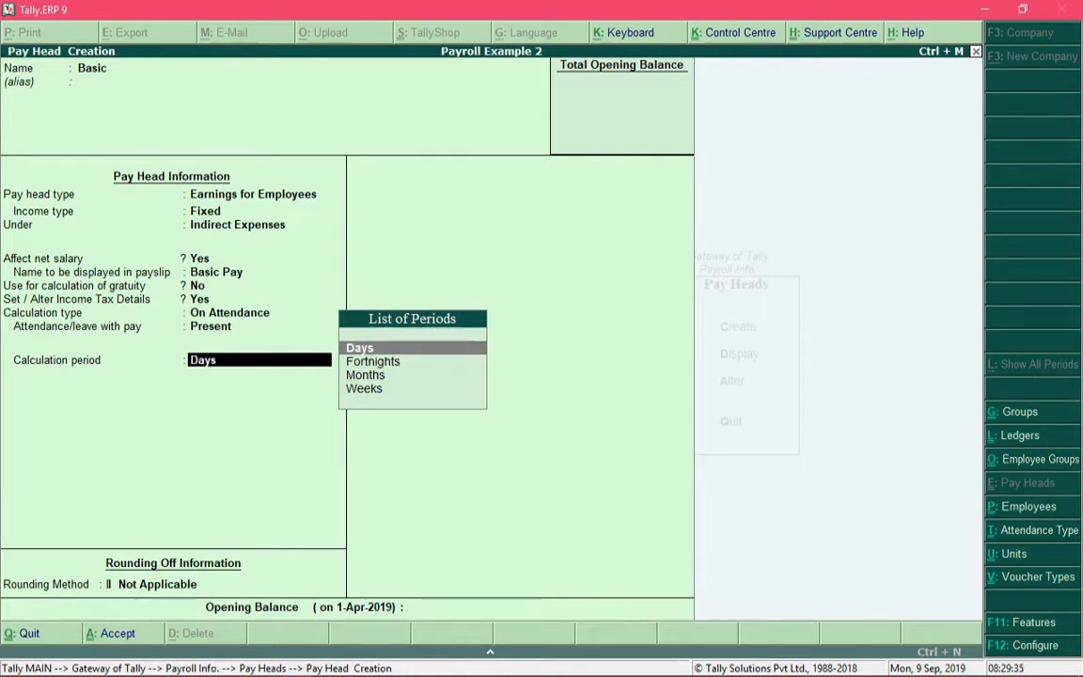
pyautogui.press('Down')
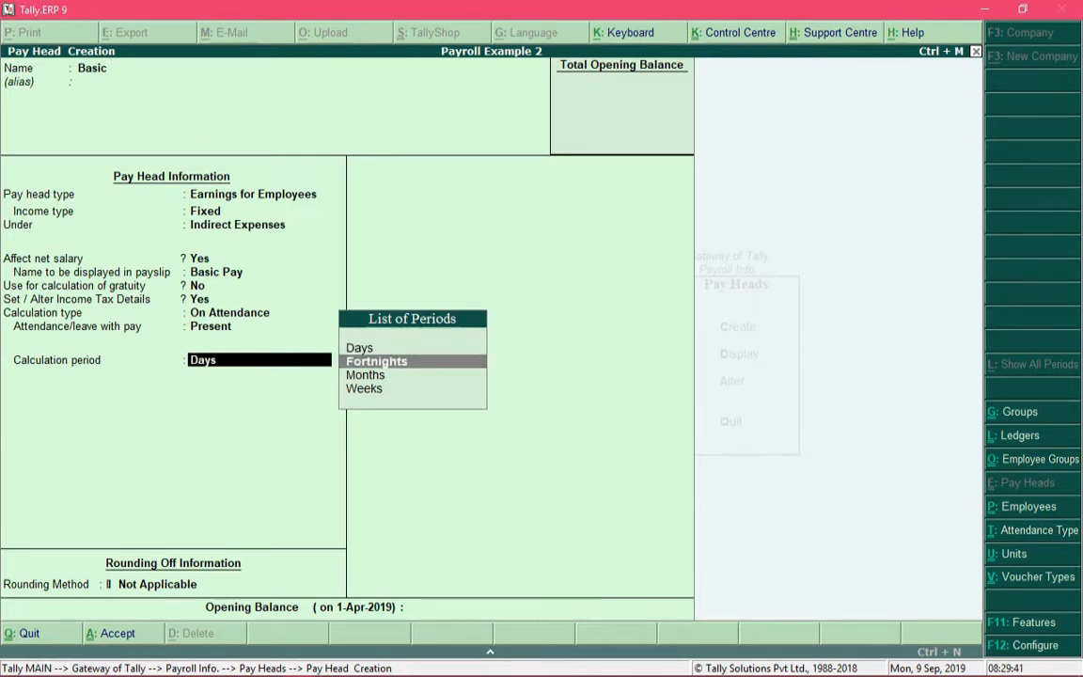
pyautogui.press('Down')
pyautogui.press('Down')
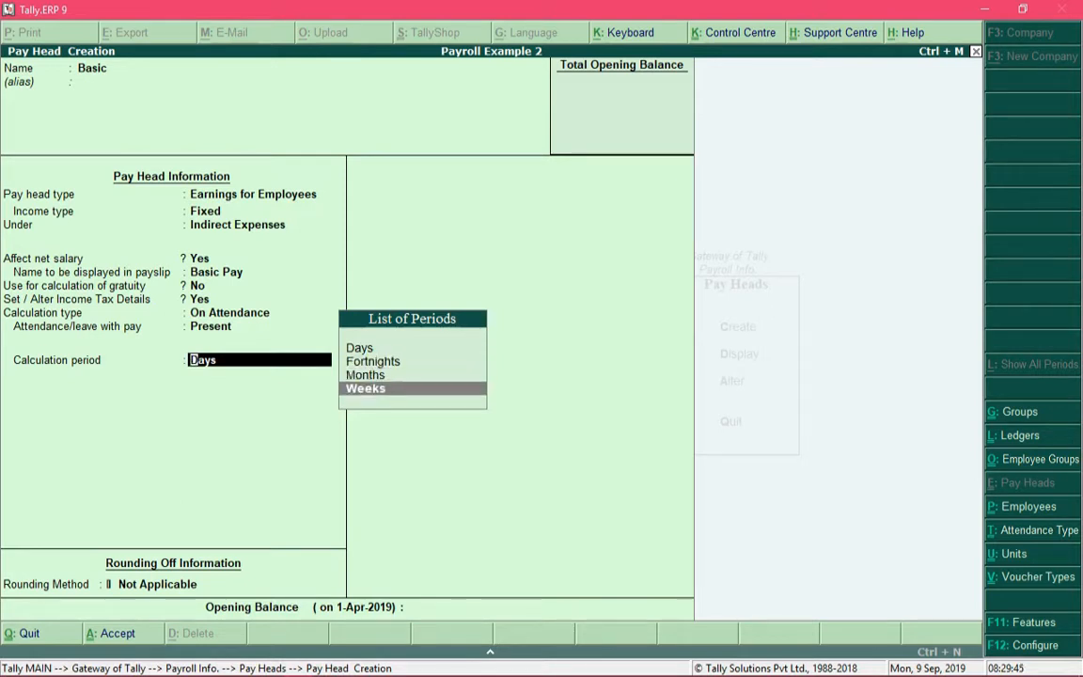
pyautogui.press('Up')
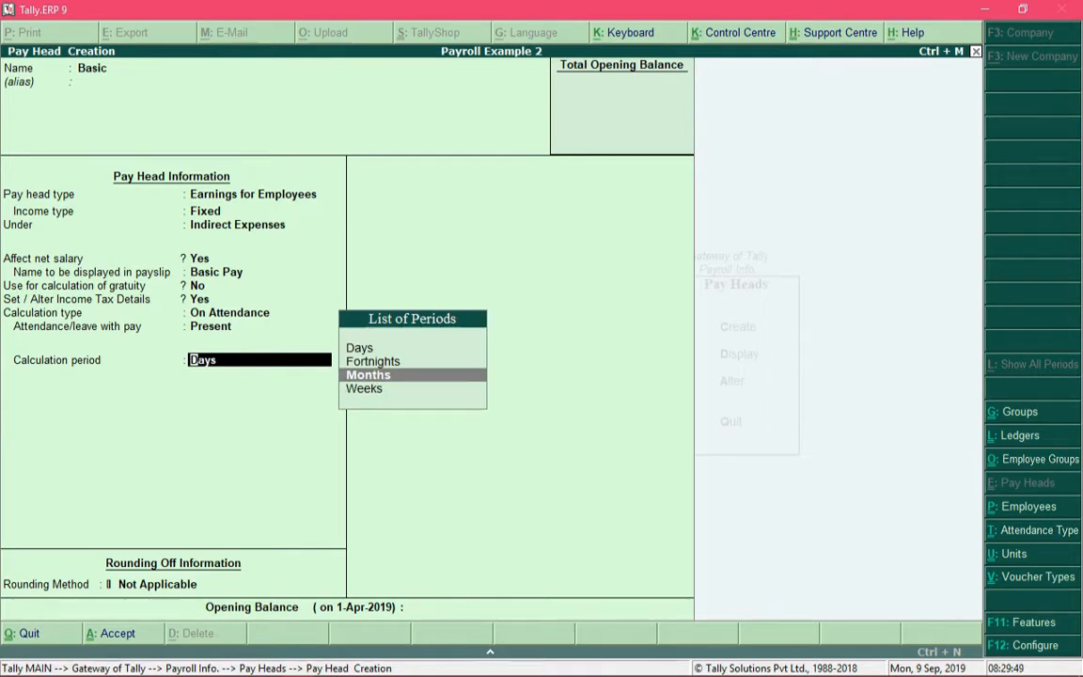
pyautogui.press('Return')
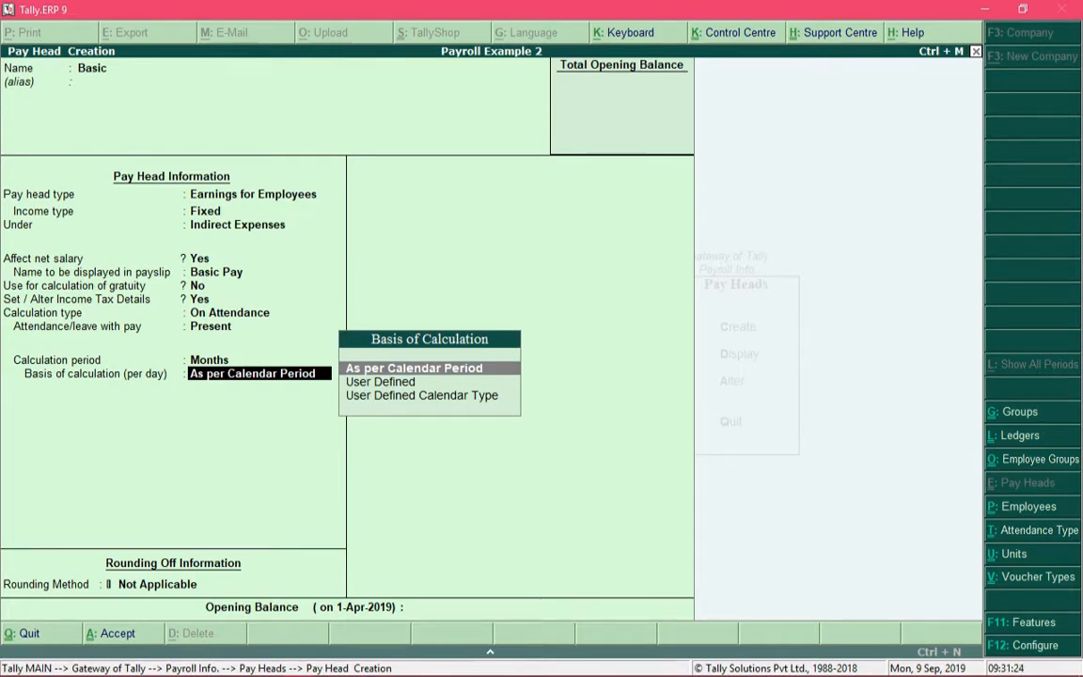
# - Work out the daily pay for a monthly salary of 3000 over 31 and over 28 days in the calculator
pyautogui.press('Up')
pyautogui.press('Up')
pyautogui.press('Up')
pyautogui.hotkey('ctrl', 'n')
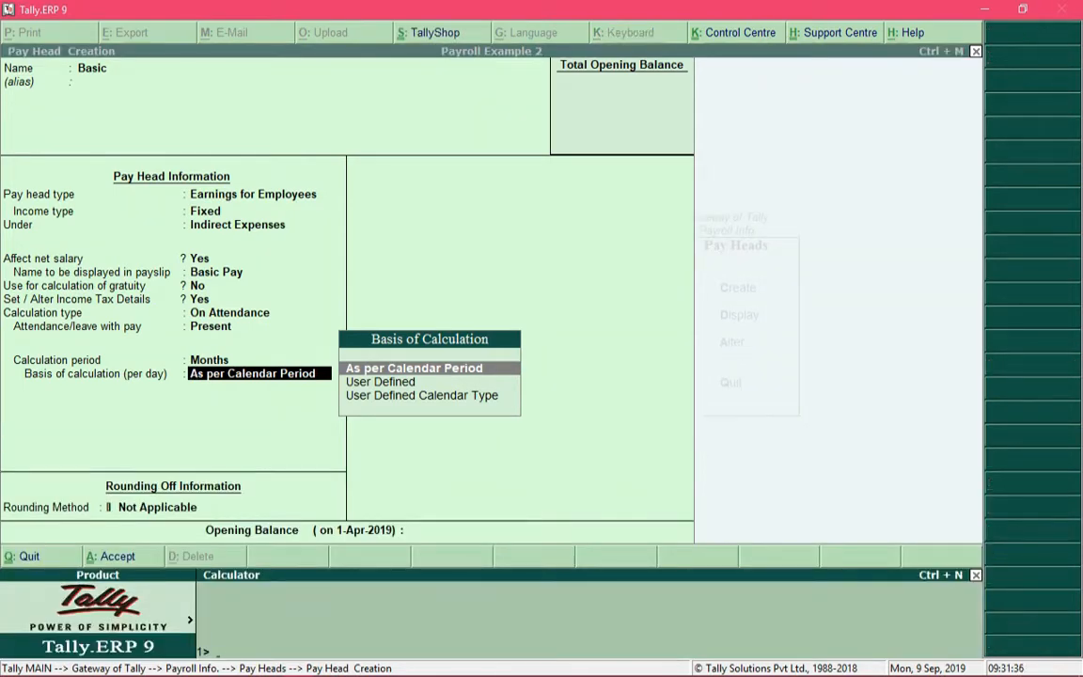
pyautogui.write('3000')
pyautogui.write('31')
pyautogui.press('Return')
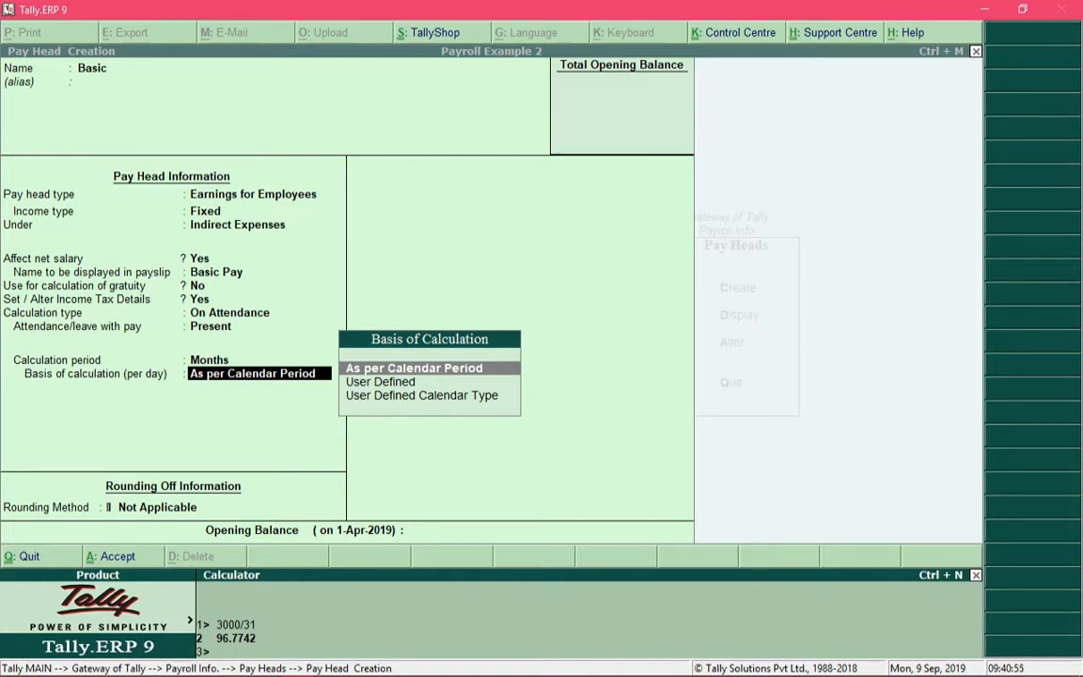
pyautogui.write('3000/28')
pyautogui.press('Return')
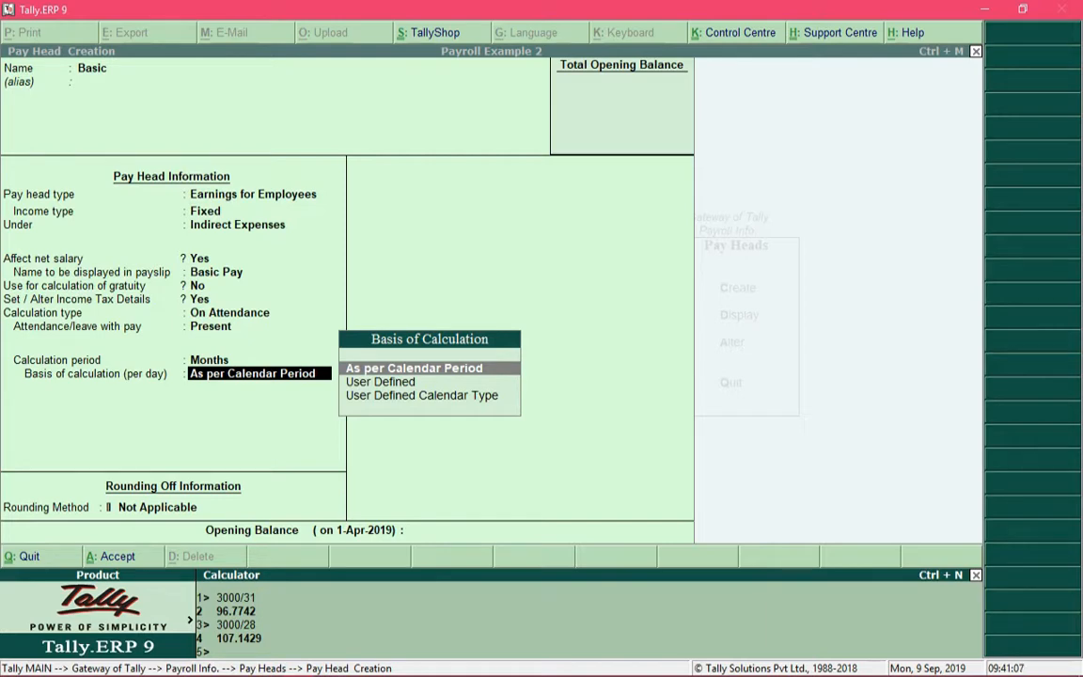
pyautogui.hotkey('ctrl', 'm')
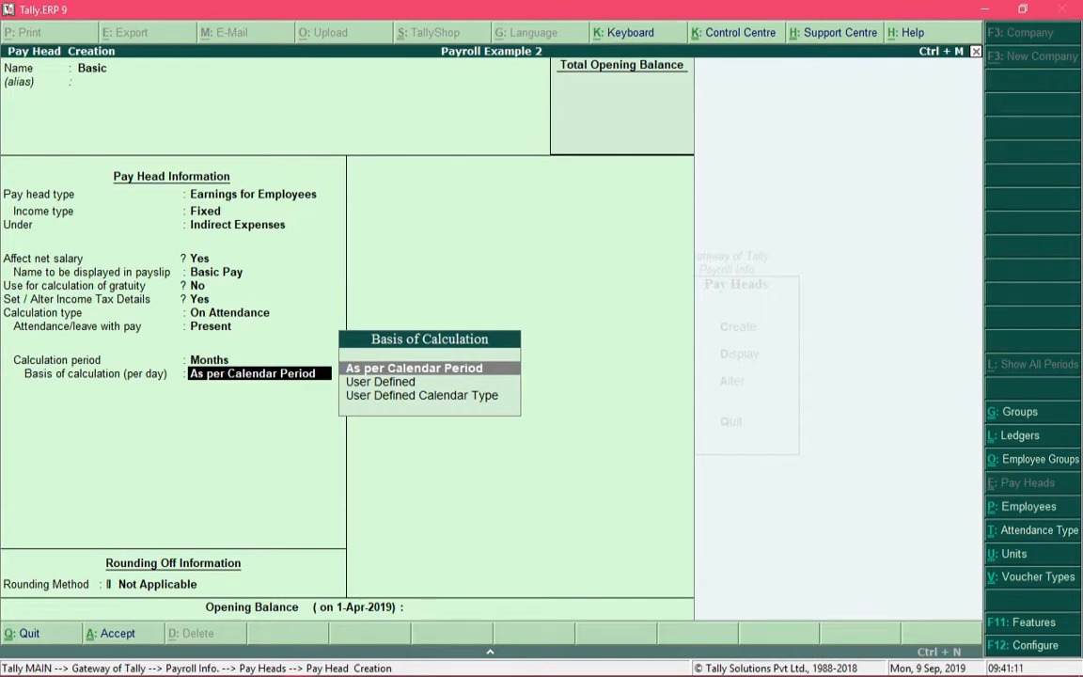
# - Set the per-day basis of calculation to User Defined with a month of 26 days
pyautogui.press('Down')
pyautogui.press('Return')
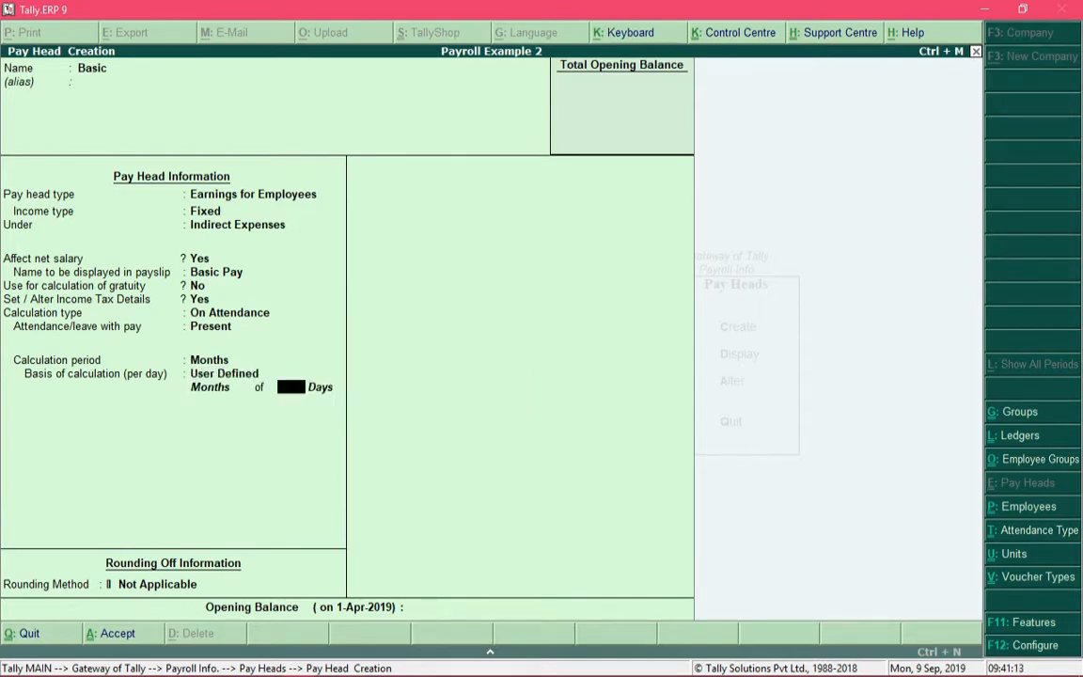
pyautogui.write('26')
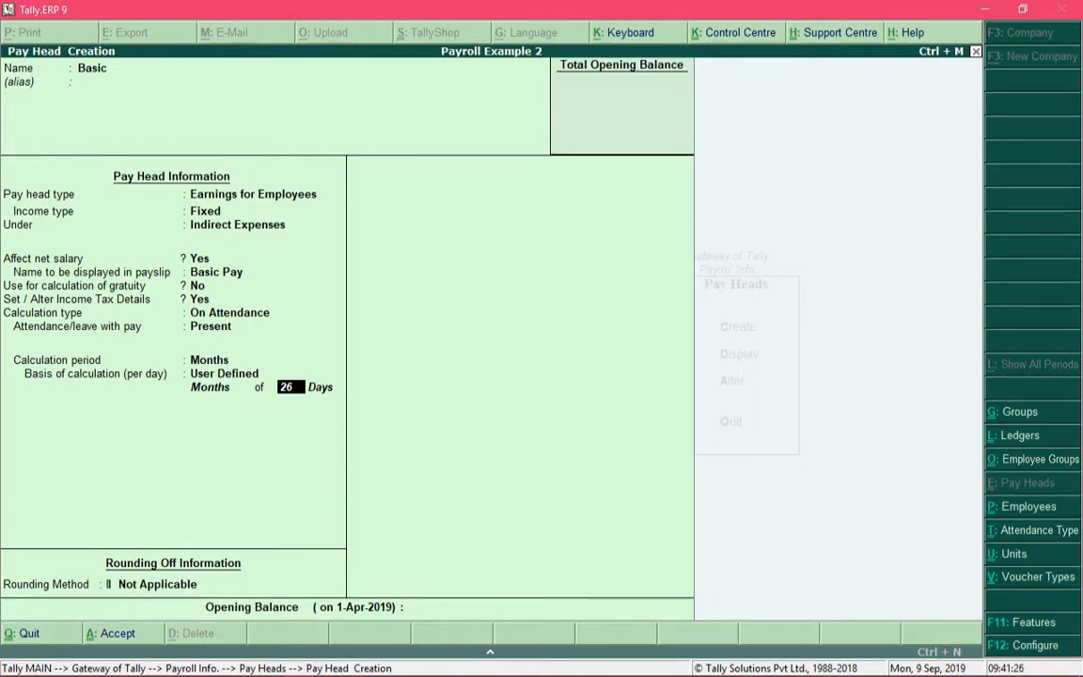
# - Work out 3000 divided by 26 days in the calculator and return to the pay head form
pyautogui.hotkey('ctrl', 'n')
pyautogui.write('3000/')
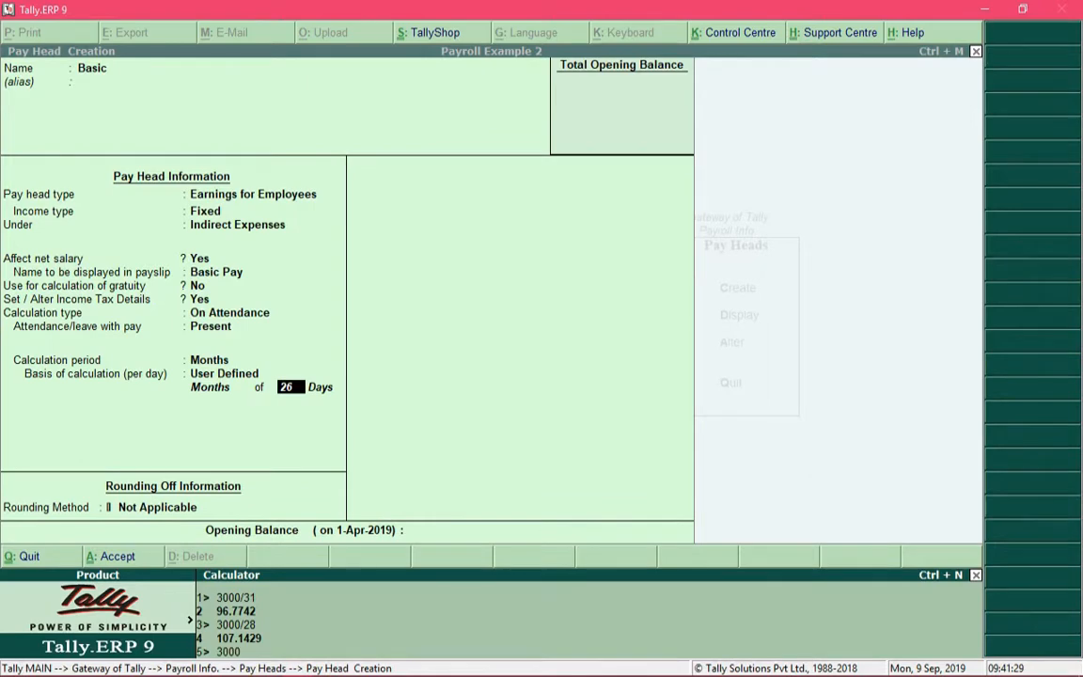
pyautogui.write('26')
pyautogui.press('Return')
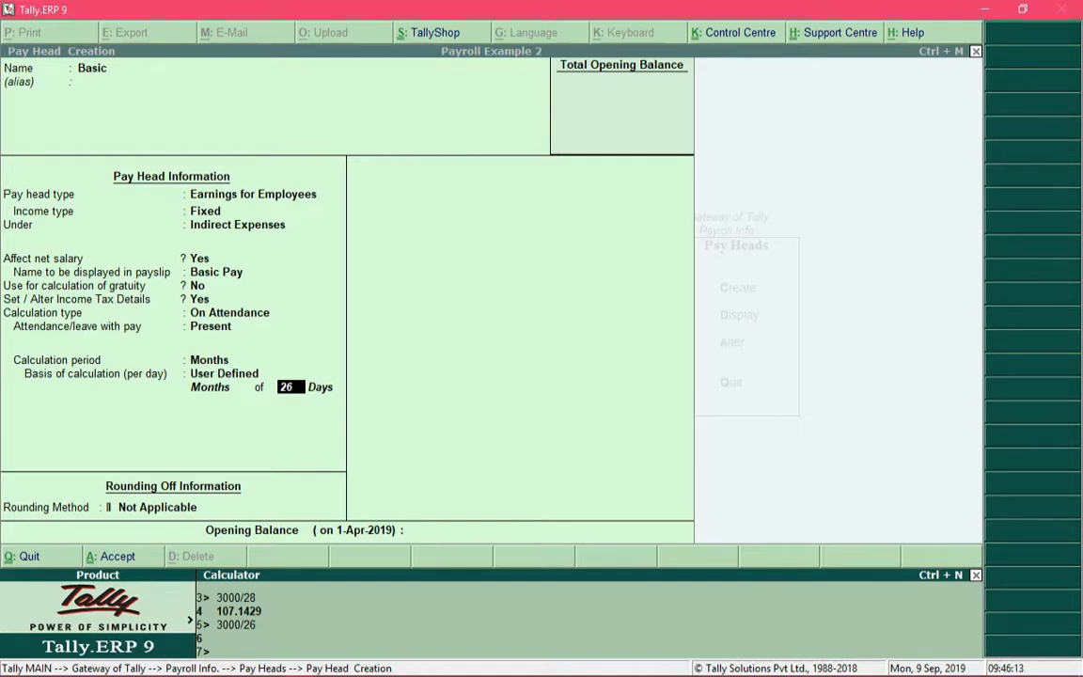
pyautogui.hotkey('ctrl', 'm')
# - Try 30 days as the user-defined month length and settle on 26 days
pyautogui.press('BackSpace')
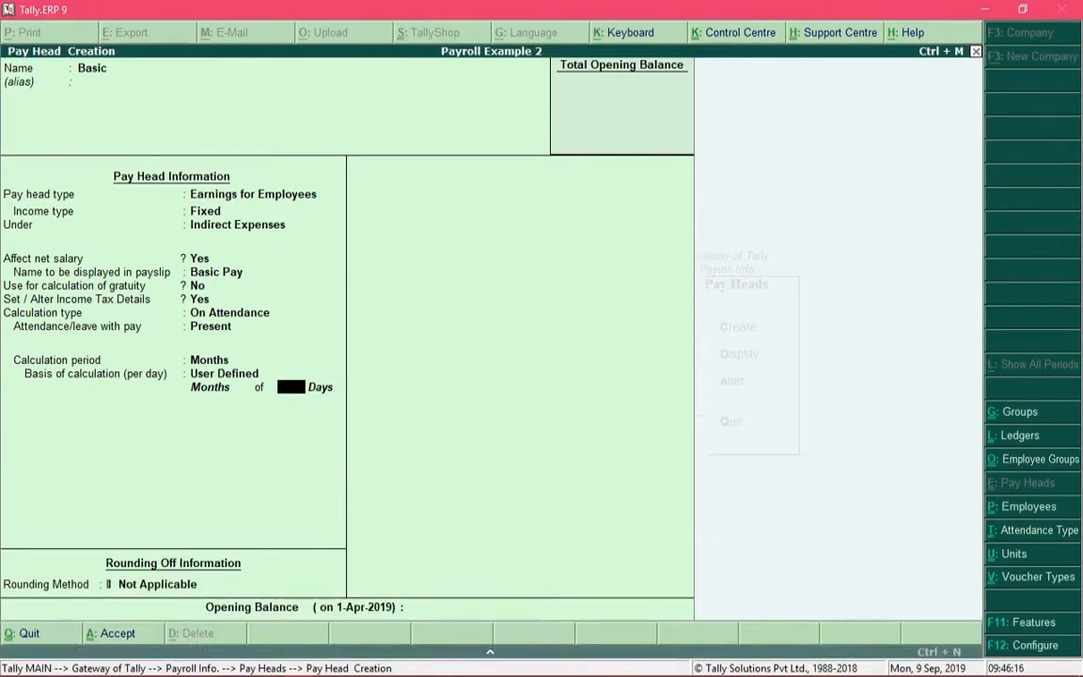
pyautogui.write('30')
pyautogui.press('BackSpace')
pyautogui.press('BackSpace')
pyautogui.write('26')
pyautogui.press('Return')
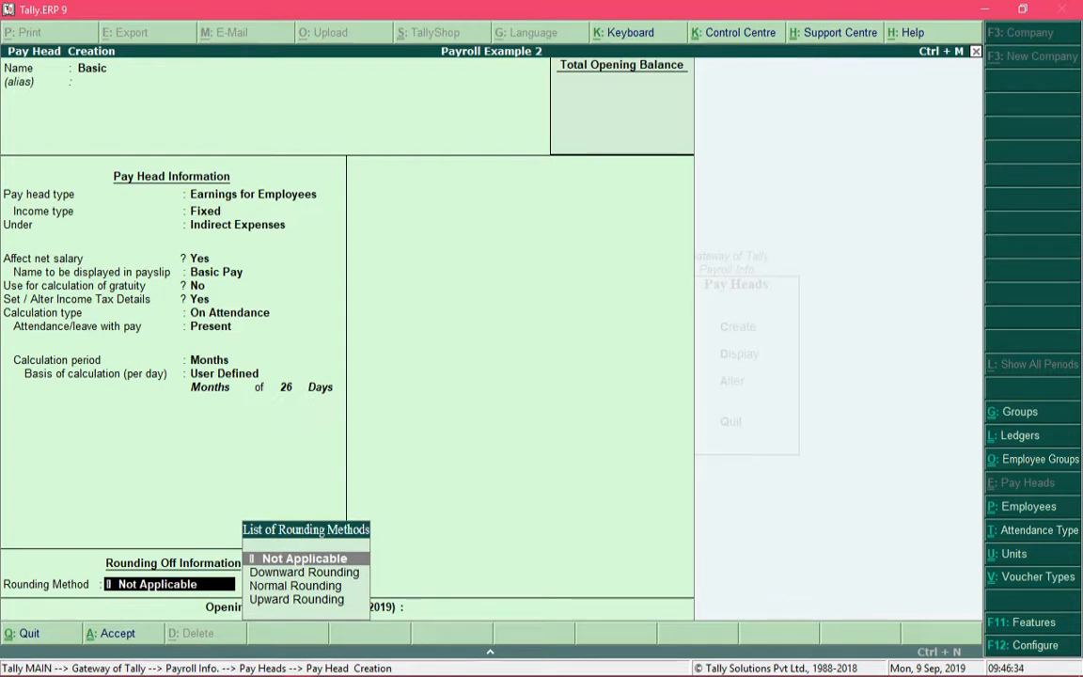
# - Set the pay head's rounding method to Normal Rounding with a limit of 1
pyautogui.press('Down')
pyautogui.press('Down')
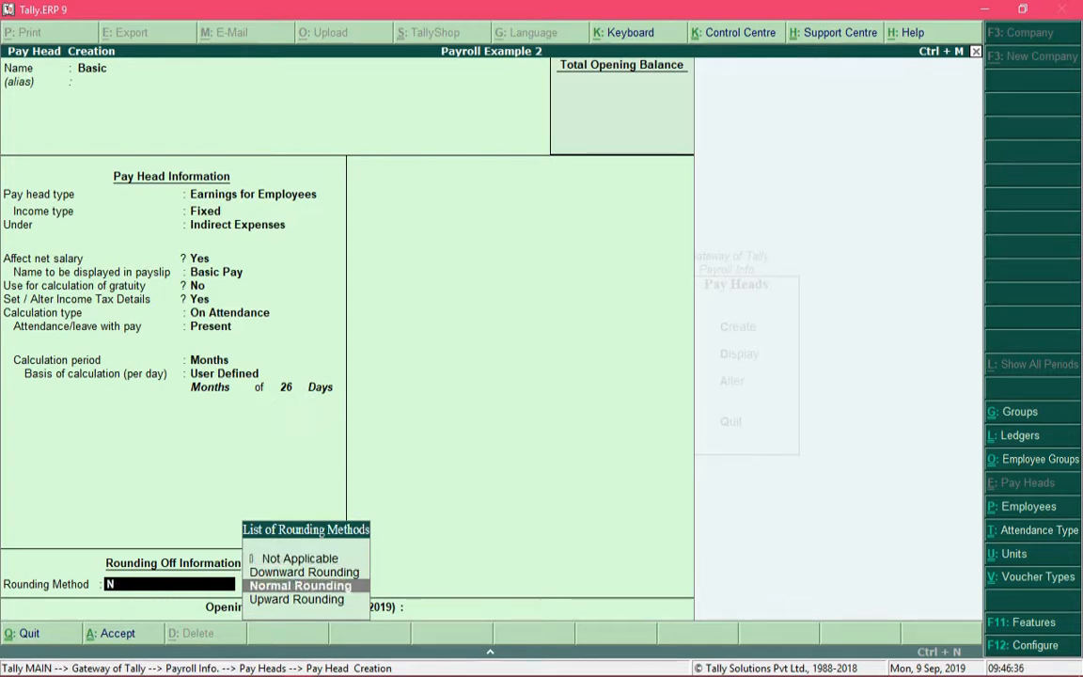
pyautogui.press('Return')
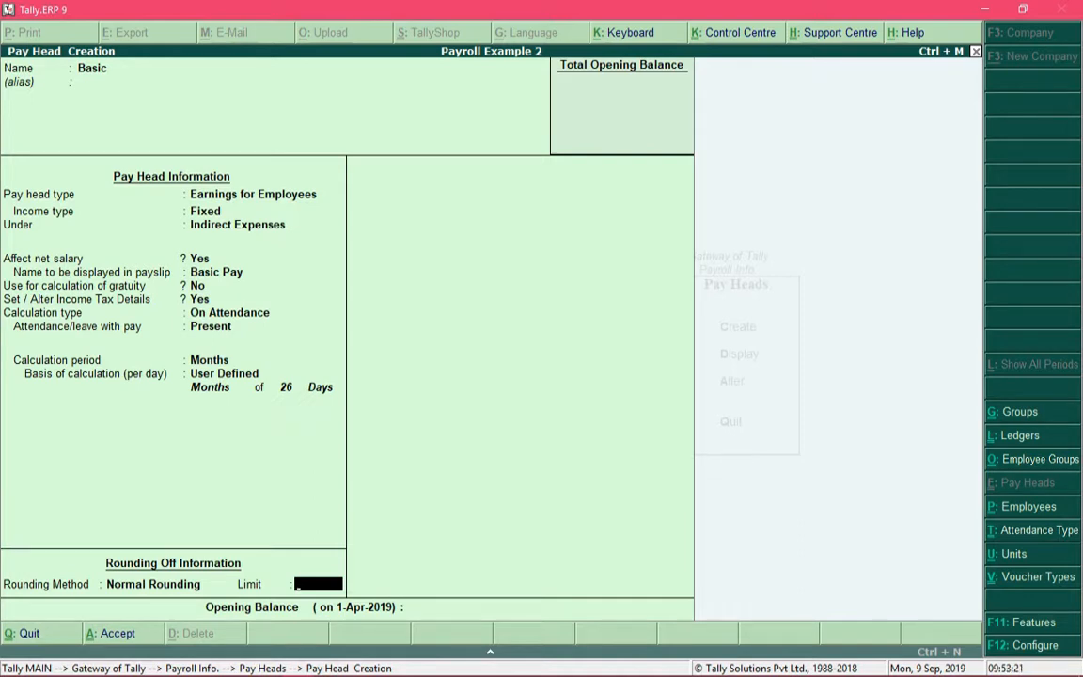
pyautogui.write('1')
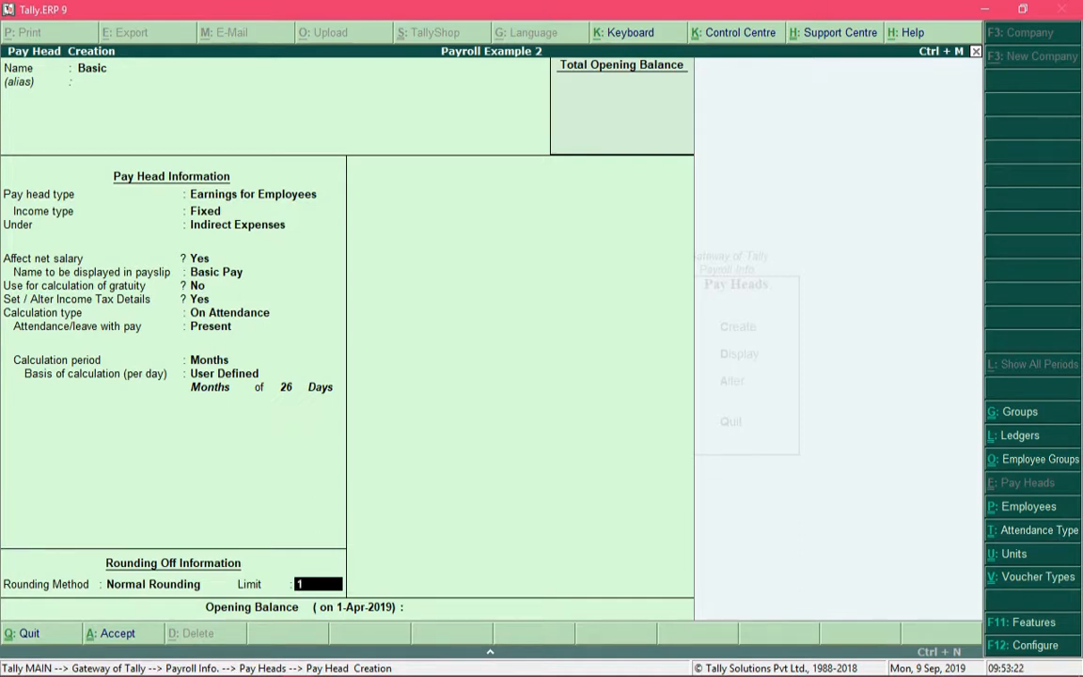